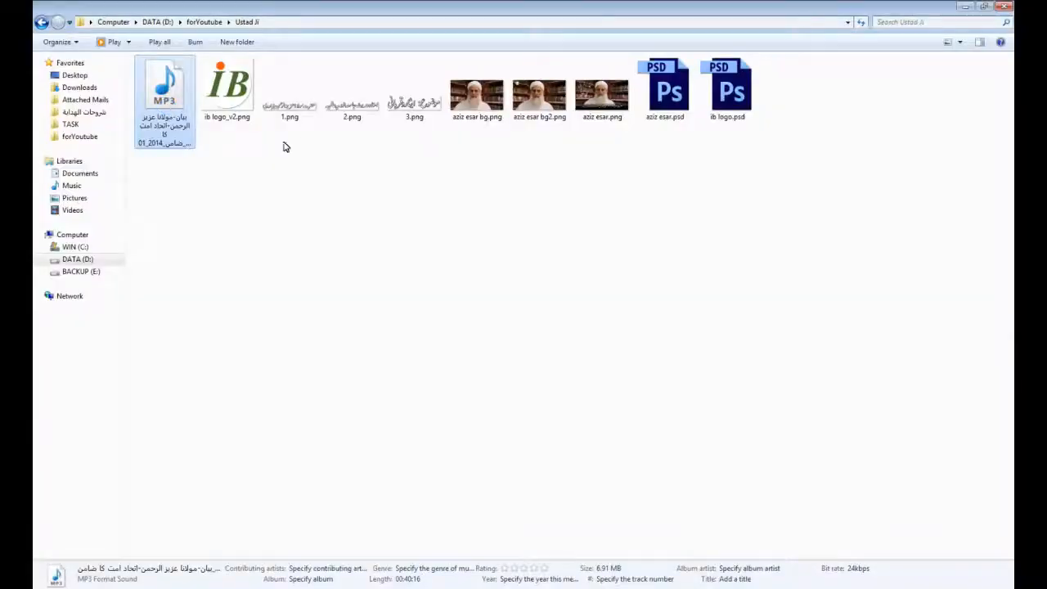
pyautogui.moveTo(447, 56); pyautogui.dragTo(279, 141)
pyautogui.moveTo(490, 141); pyautogui.dragTo(560, 107)
pyautogui.click(711, 189)
pyautogui.moveTo(660, 160); pyautogui.dragTo(725, 107)
pyautogui.click(726, 203)
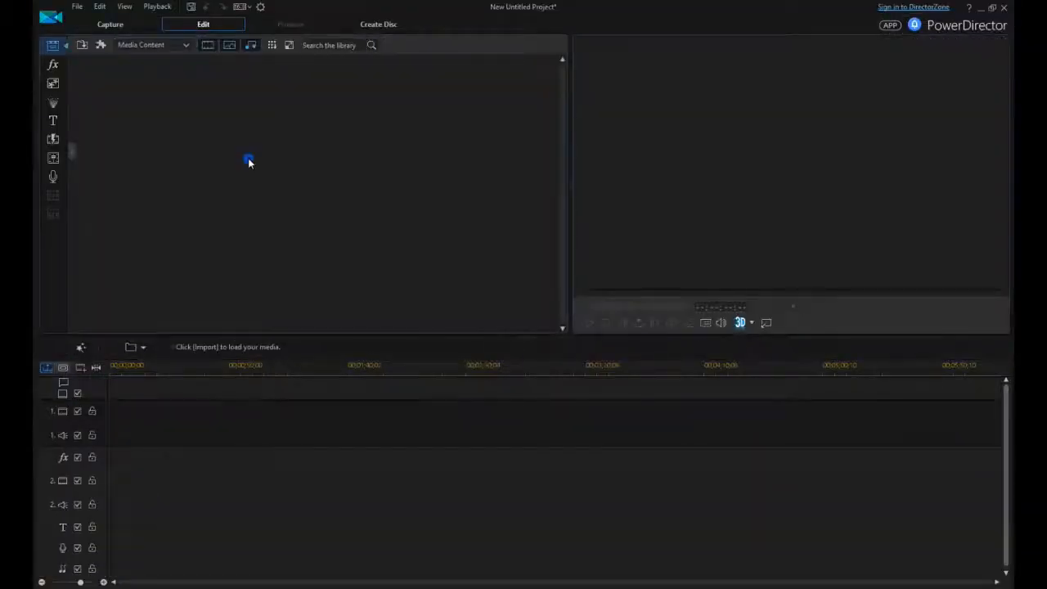
# Step: Import 1.png, 2.png, 3.png, the three portrait images and the MP3 from the forYoutube\Ustad Ji folder into the media library
pyautogui.rightClick(248, 158)
pyautogui.click(300, 166)
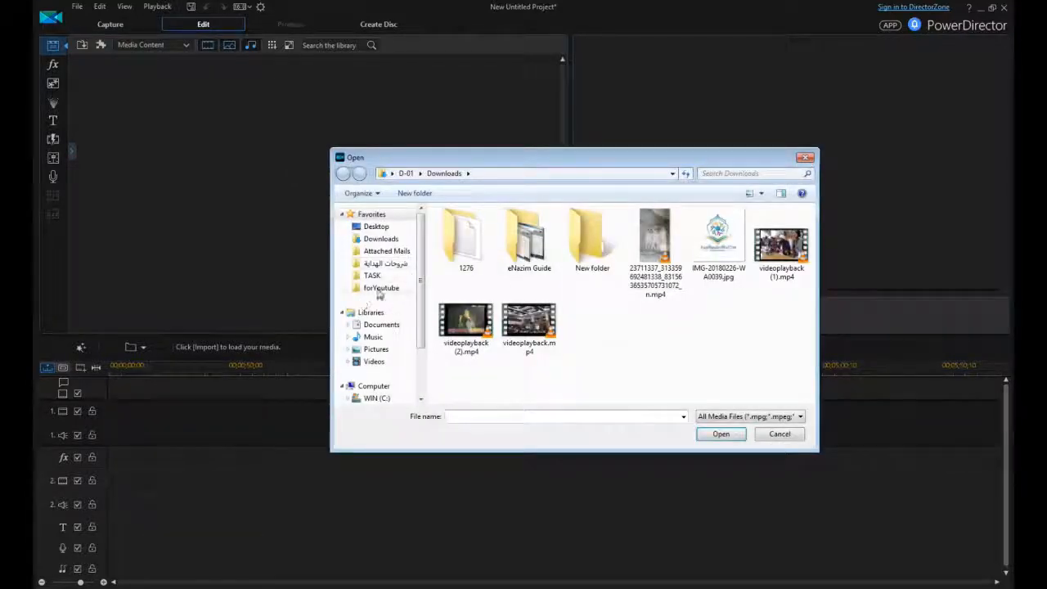
pyautogui.click(383, 289)
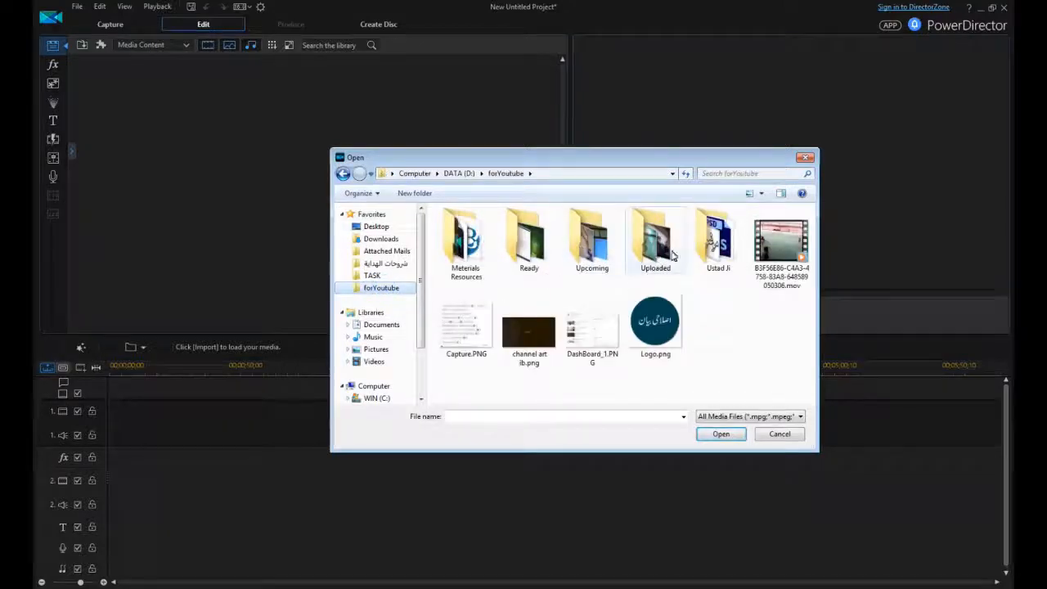
pyautogui.press('Return')
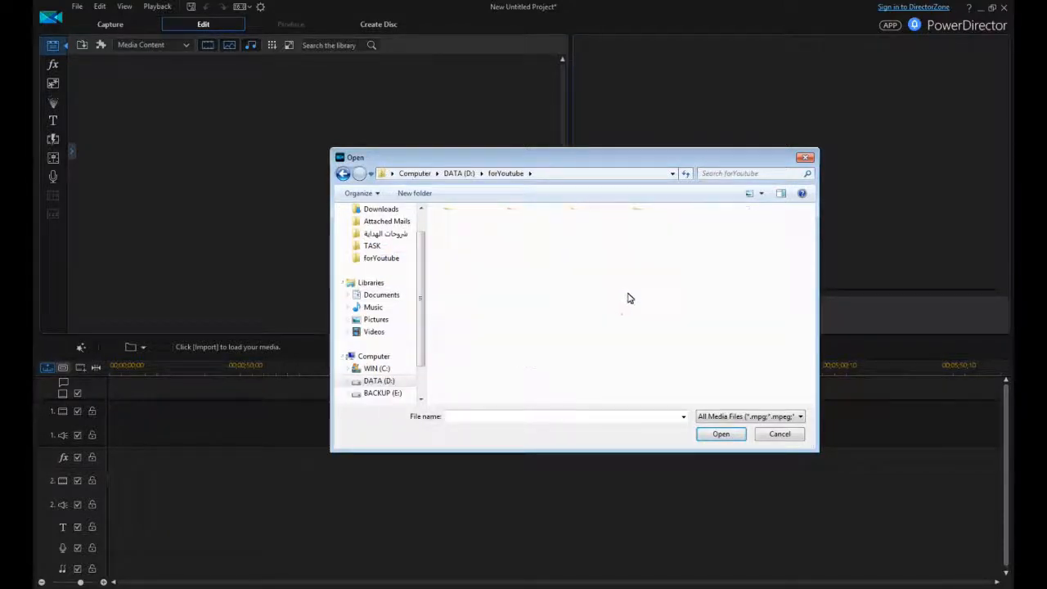
pyautogui.moveTo(790, 374); pyautogui.dragTo(461, 207)
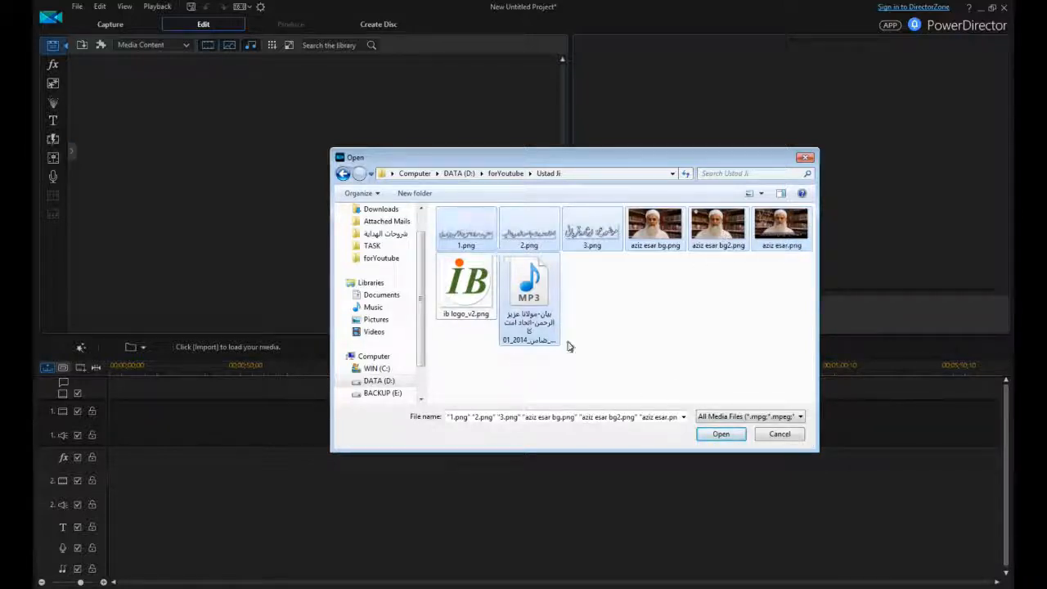
pyautogui.click(721, 433)
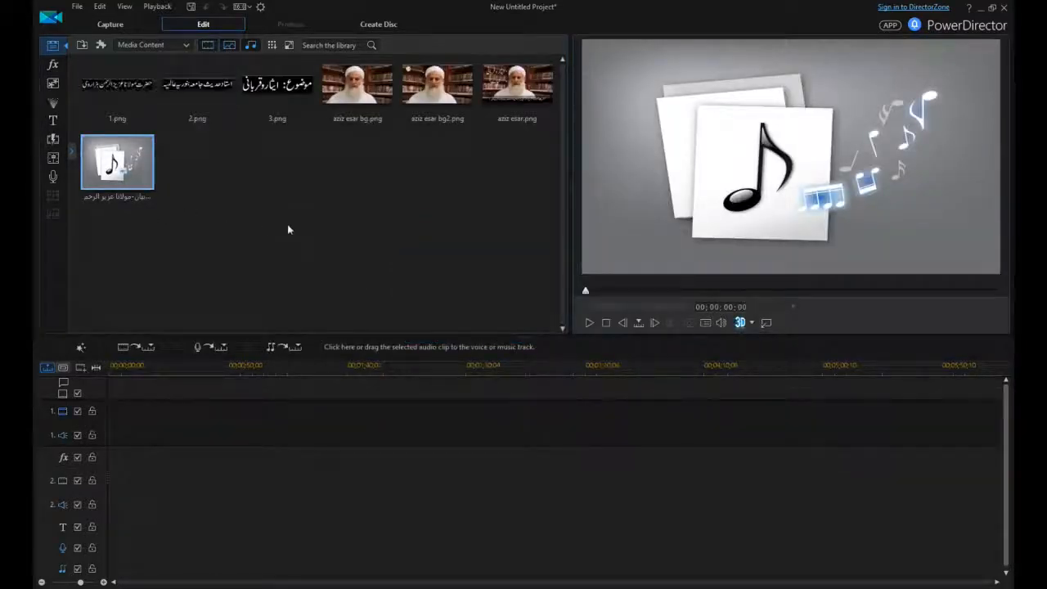
# Step: Place the MP3 on audio track 1 and the plain portrait background without logo or caption on video track 1, both at the timeline start
pyautogui.moveTo(123, 162); pyautogui.dragTo(104, 433)
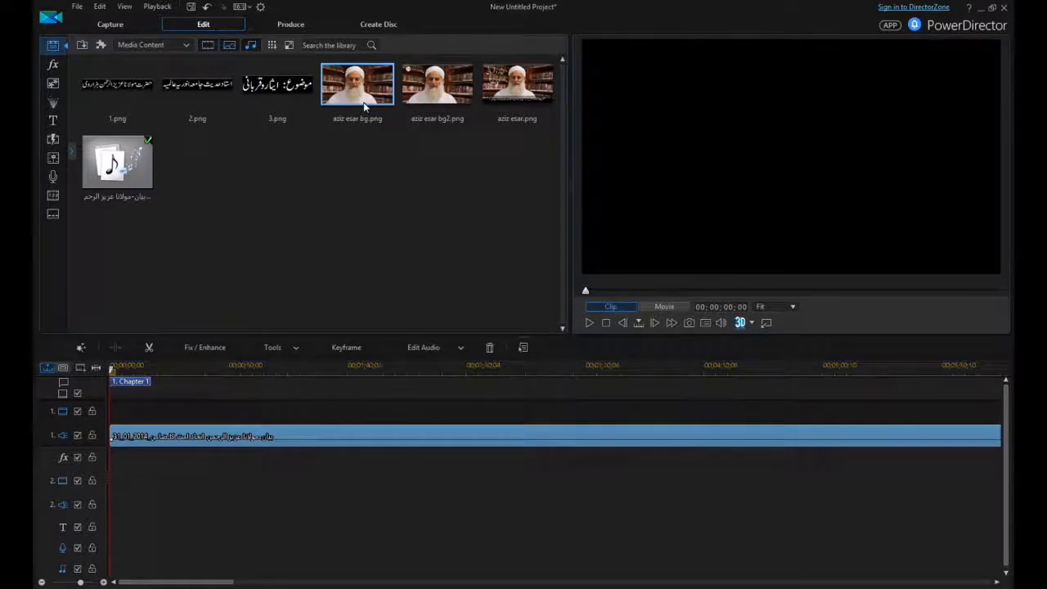
pyautogui.click(417, 90)
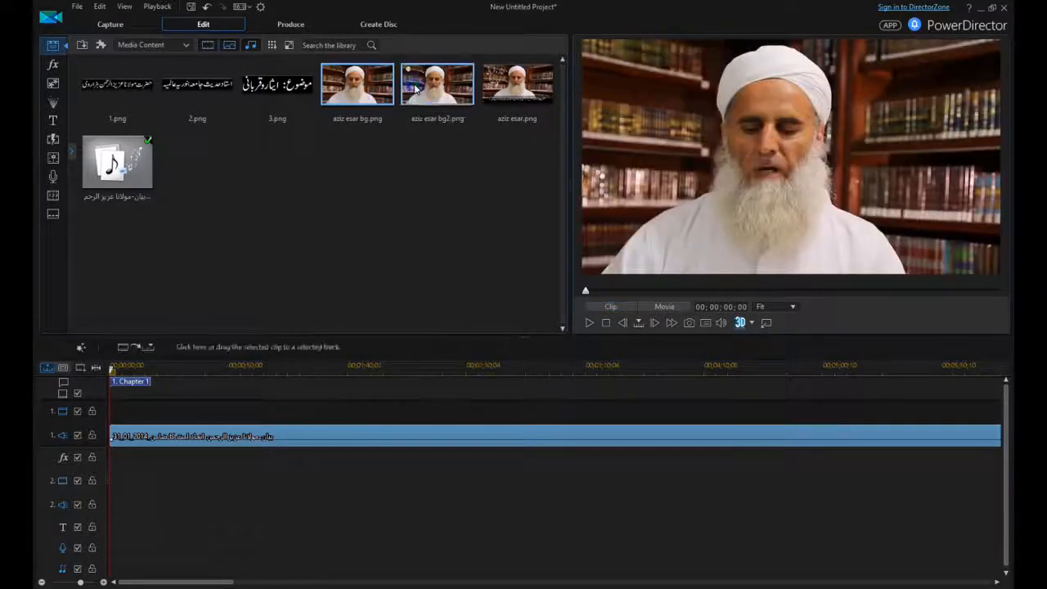
pyautogui.click(332, 95)
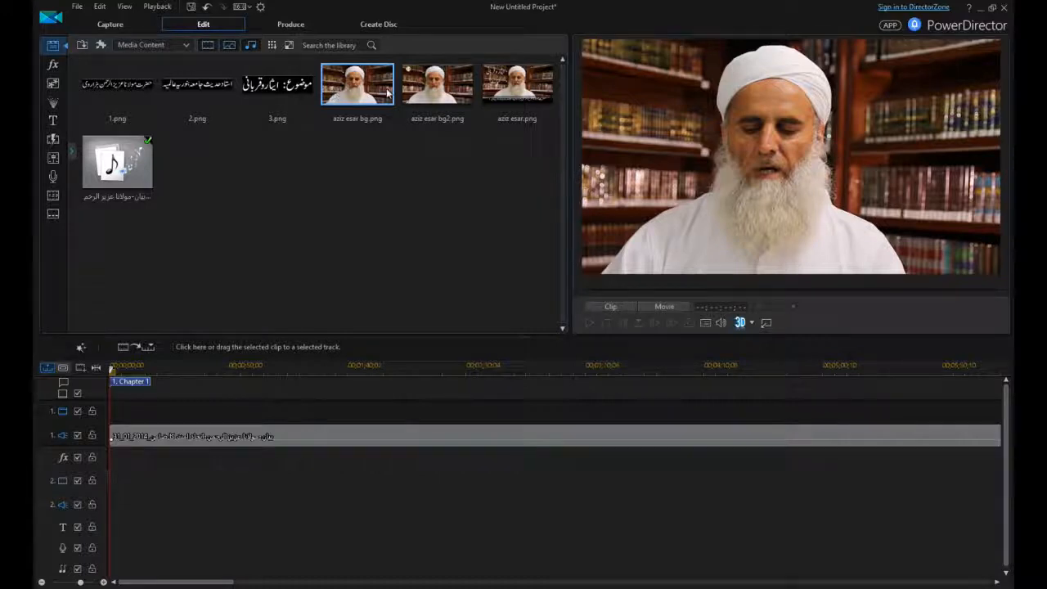
pyautogui.moveTo(365, 95); pyautogui.dragTo(117, 413)
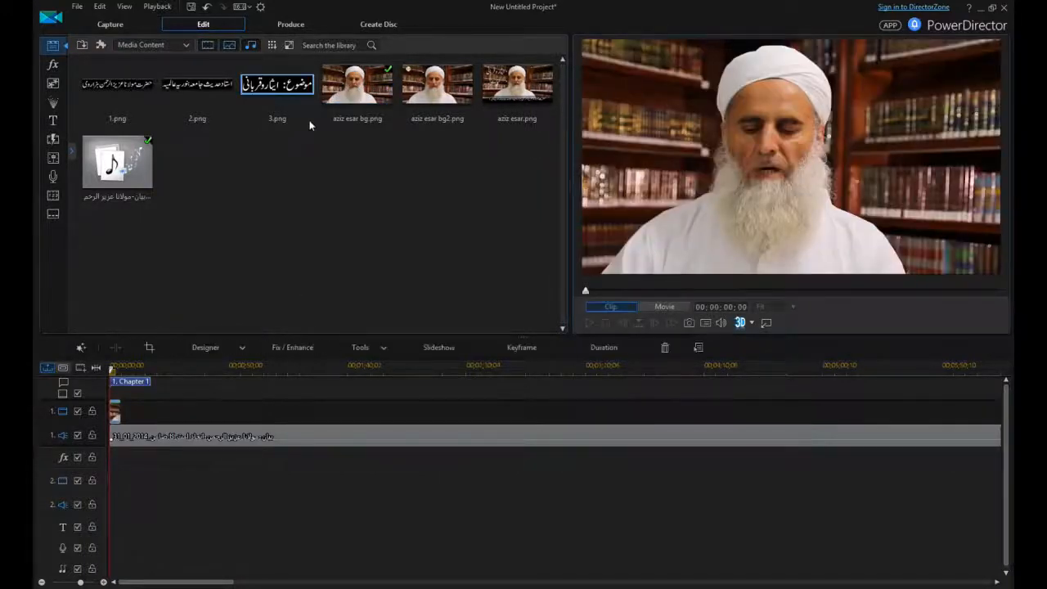
# Step: Extend the background image on video track 1 to the end of the audio clip and return the playhead to the start
pyautogui.moveTo(121, 417); pyautogui.dragTo(789, 418)
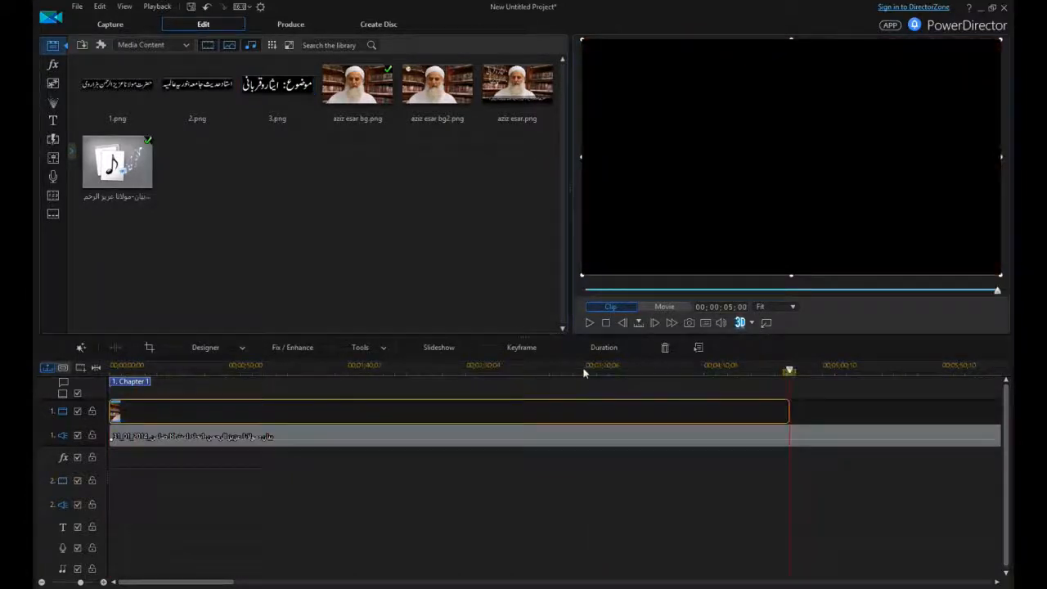
pyautogui.moveTo(584, 373); pyautogui.dragTo(171, 377)
pyautogui.moveTo(183, 415); pyautogui.dragTo(729, 413)
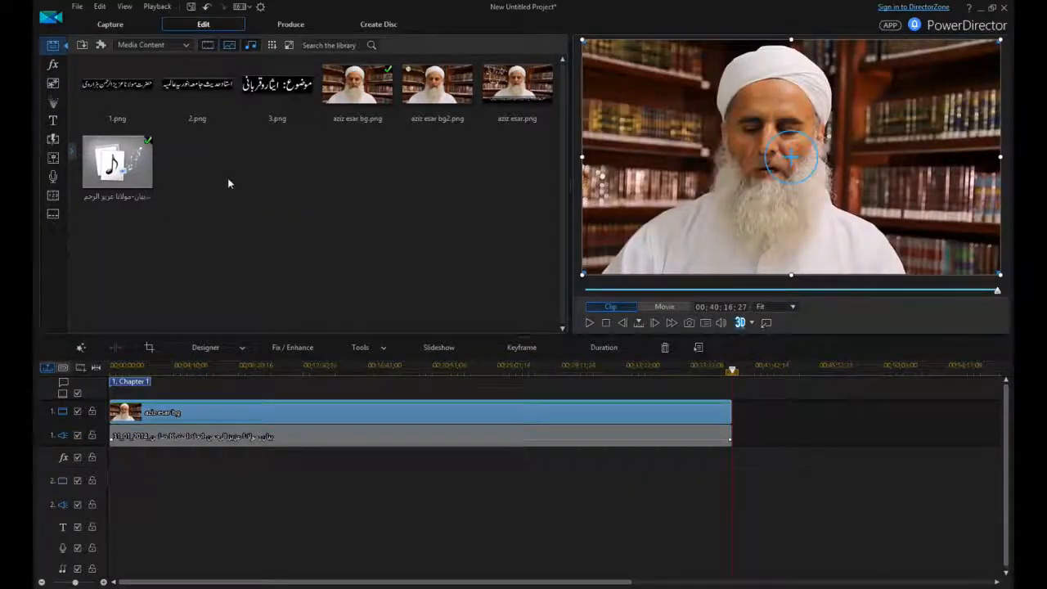
pyautogui.click(606, 323)
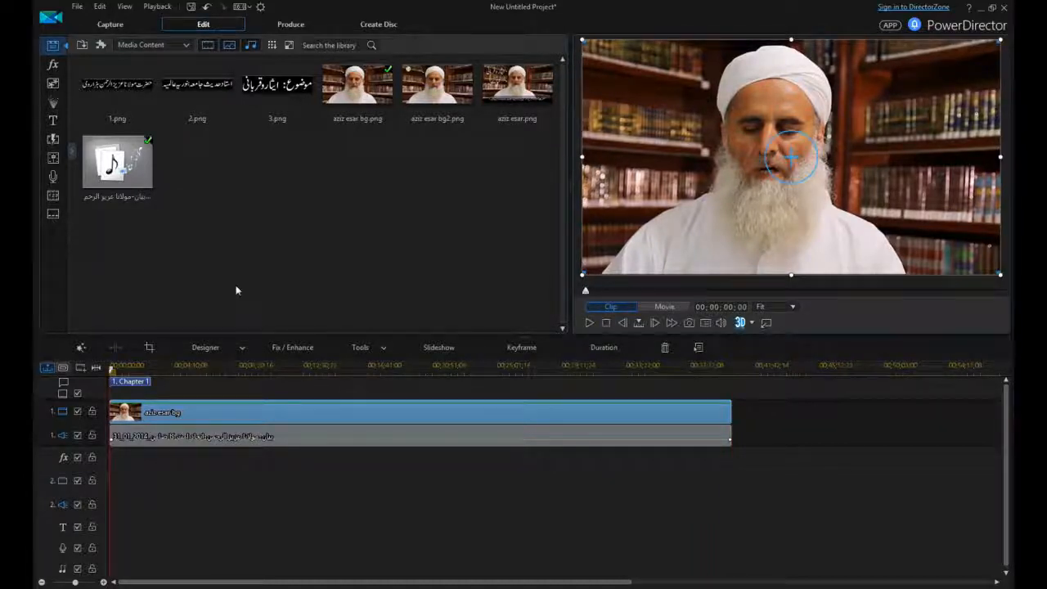
# Step: Save the project as "first bayan" in the forYoutube\Ustad Ji folder
pyautogui.hotkey('ctrl', 's')
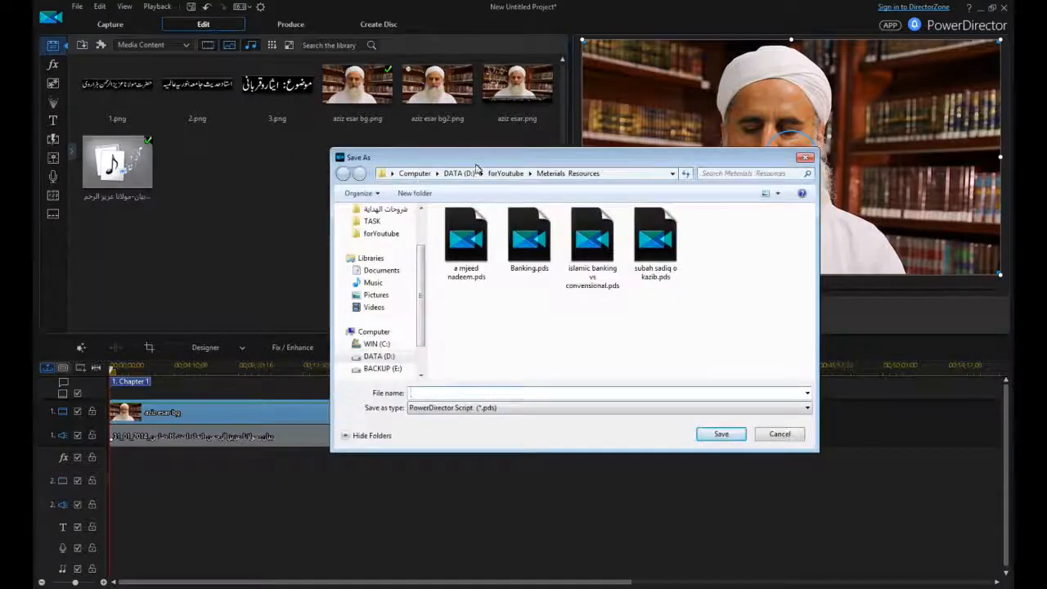
pyautogui.click(507, 173)
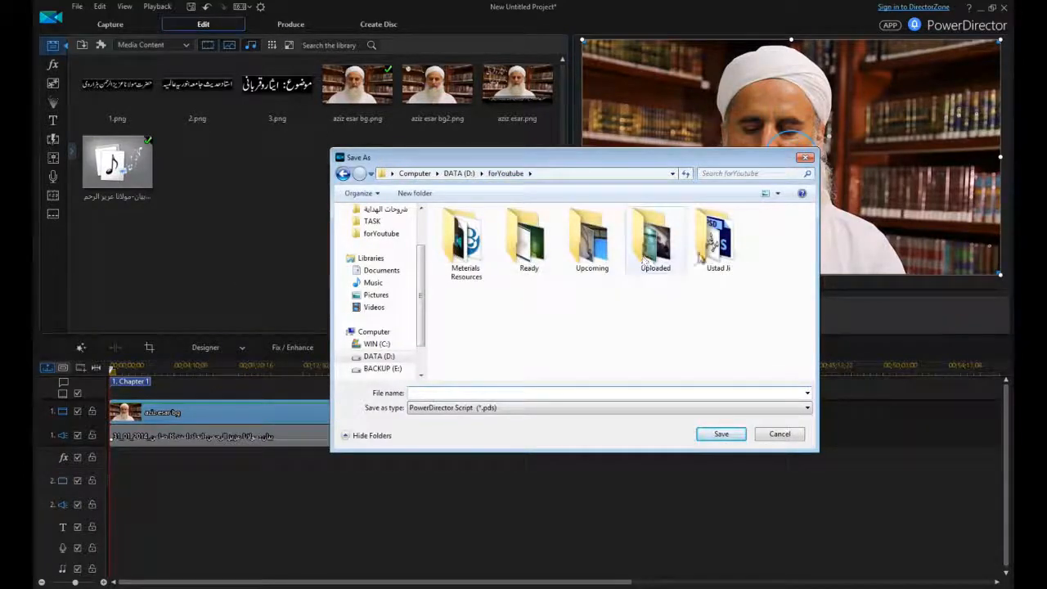
pyautogui.click(702, 258)
pyautogui.doubleClick(702, 257)
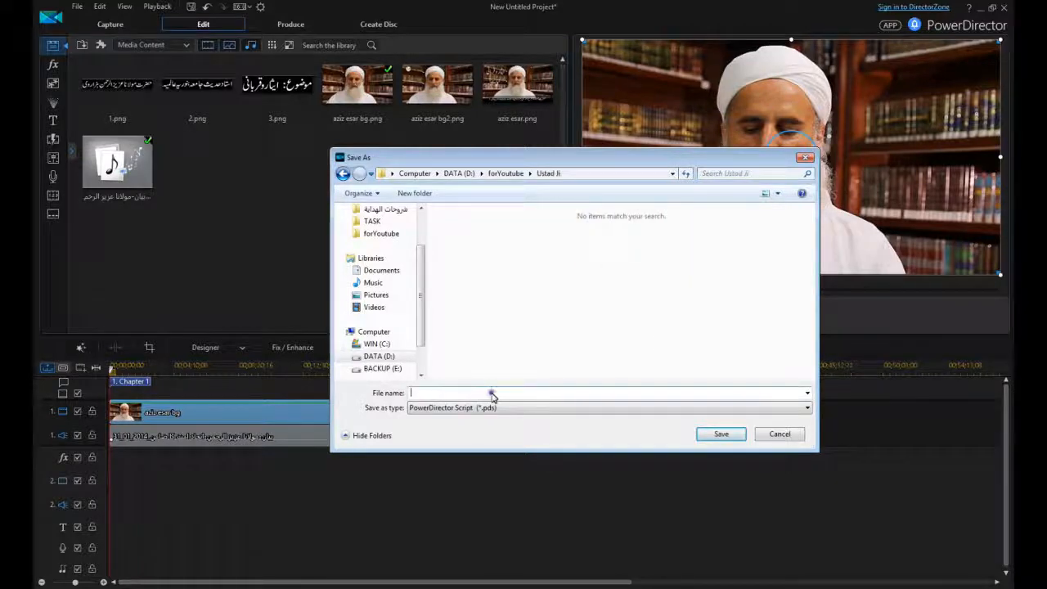
pyautogui.click(492, 394)
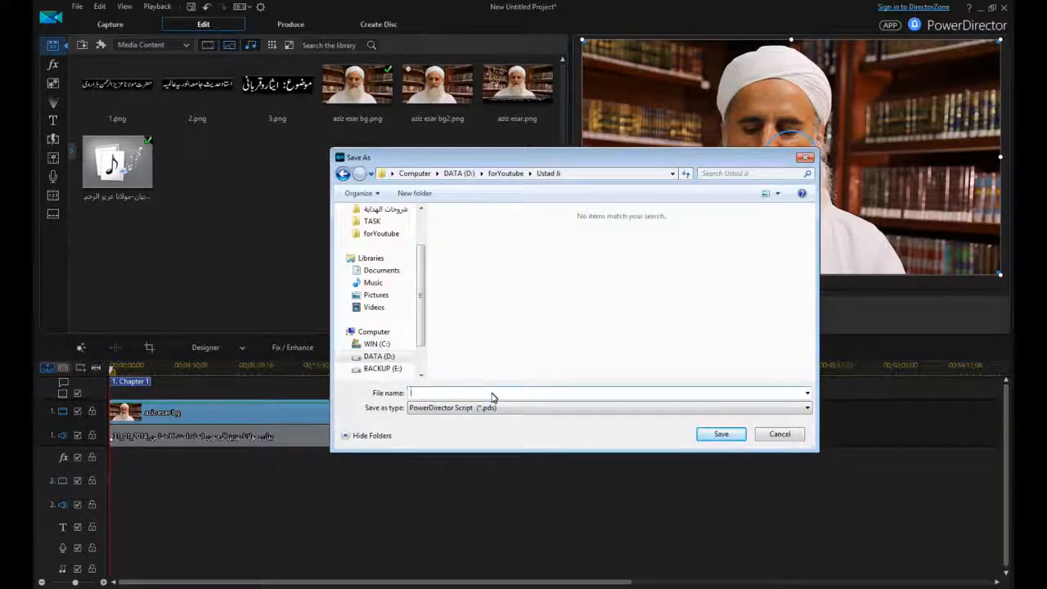
pyautogui.write('first bayan')
pyautogui.press('Return')
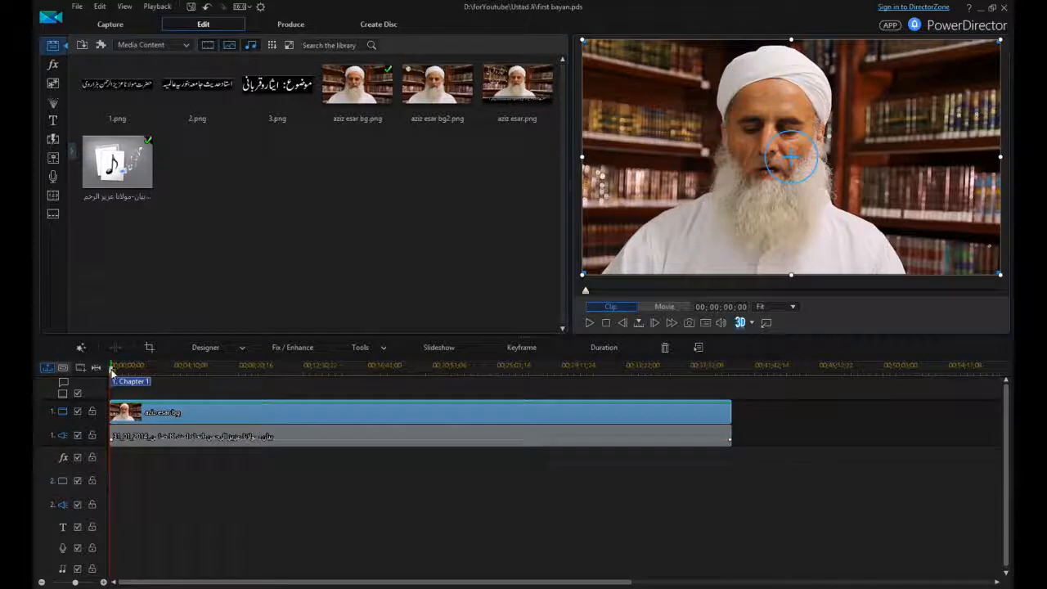
# Step: Play the movie from the start and turn up the system volume to check the lecture's sound level
pyautogui.click(238, 454)
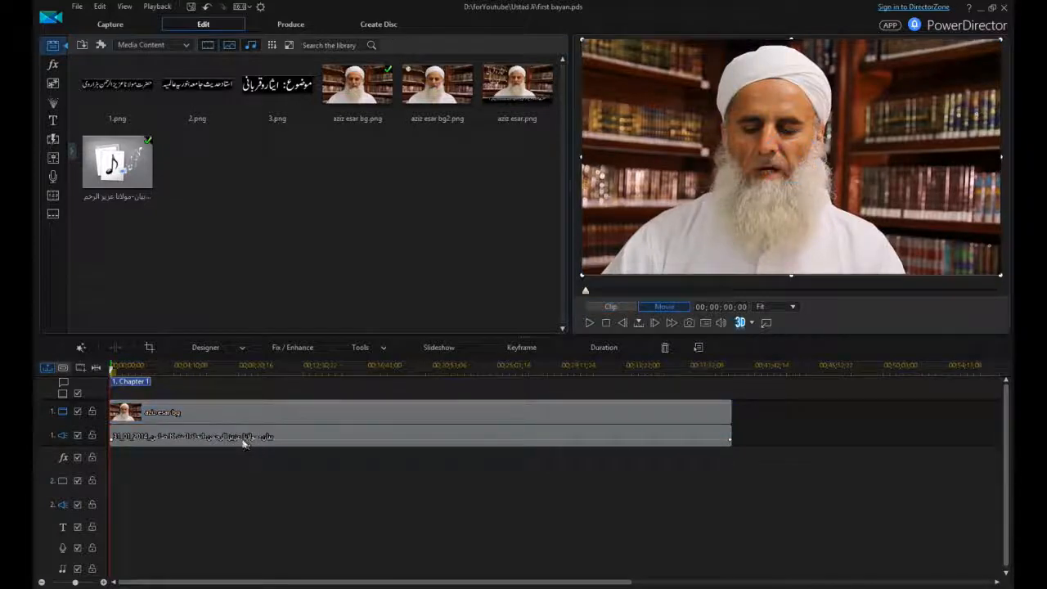
pyautogui.press('space')
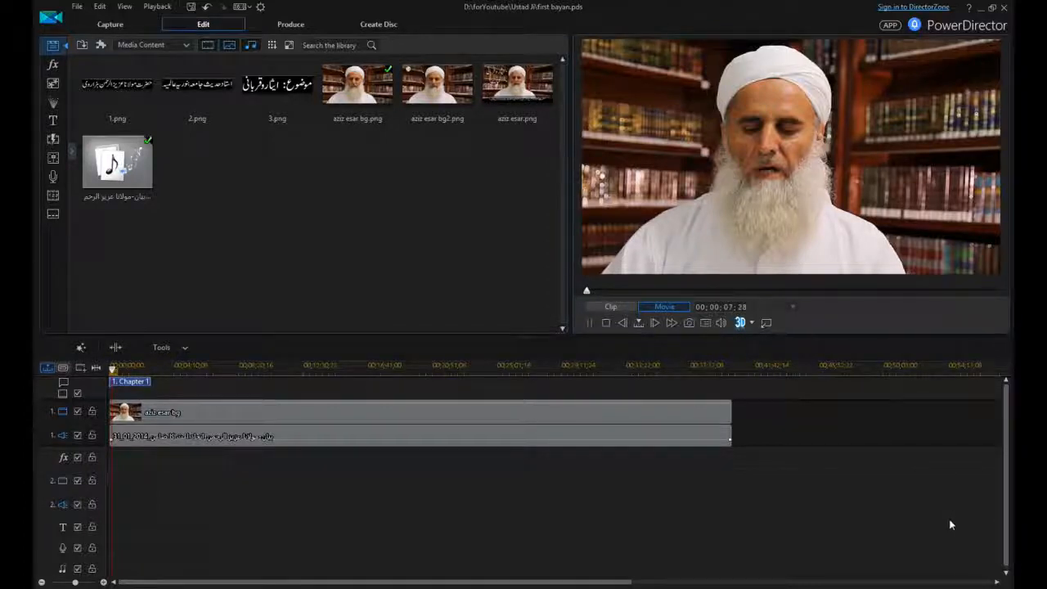
pyautogui.click(959, 586)
pyautogui.moveTo(960, 521); pyautogui.dragTo(963, 460)
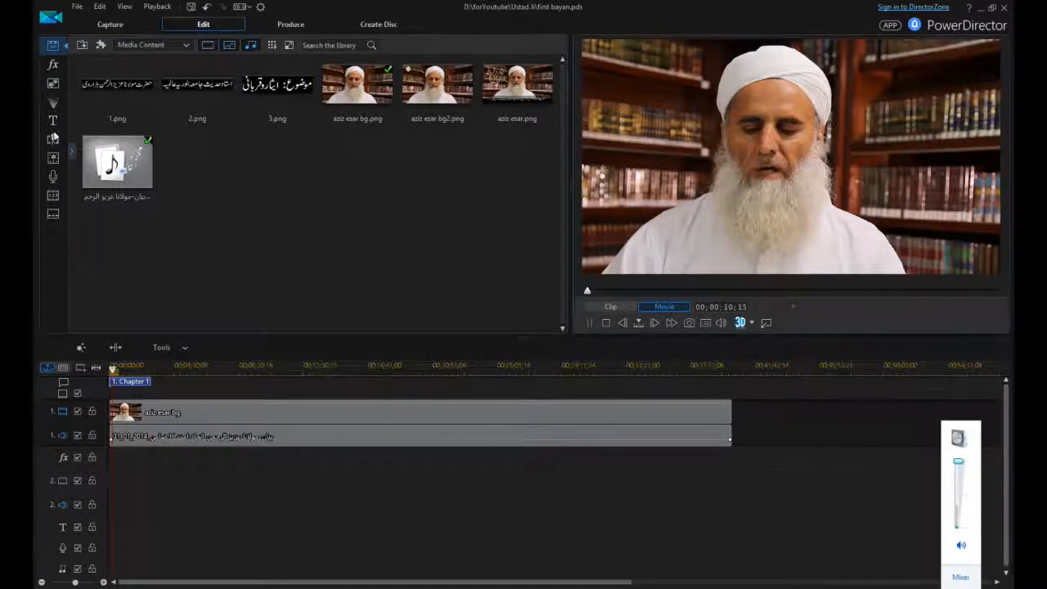
# Step: Raise the gain of Audio 1 slightly in the audio mixer and return to the media library
pyautogui.click(54, 158)
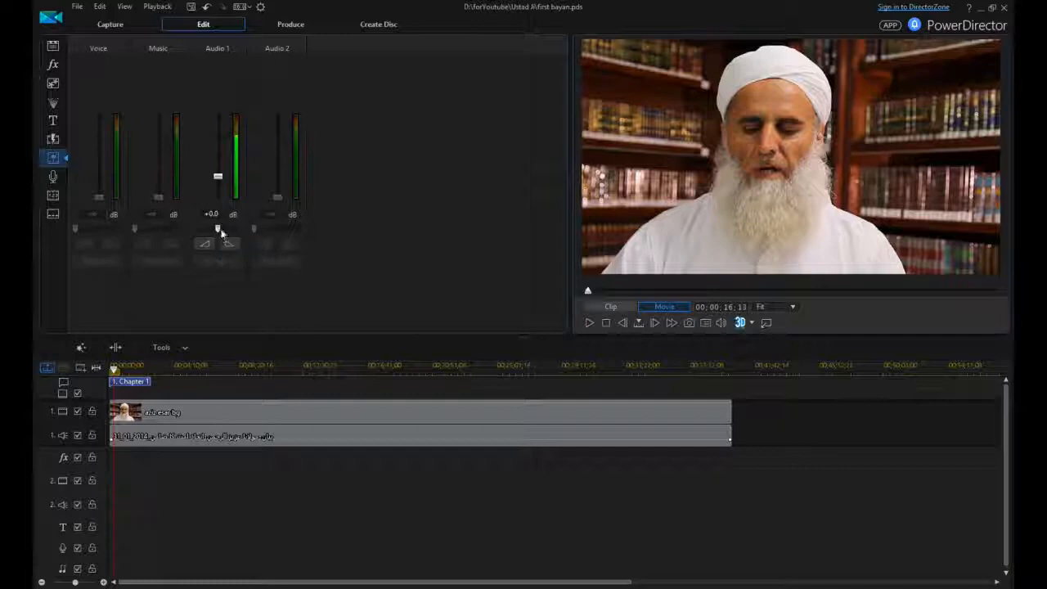
pyautogui.moveTo(217, 231); pyautogui.dragTo(227, 230)
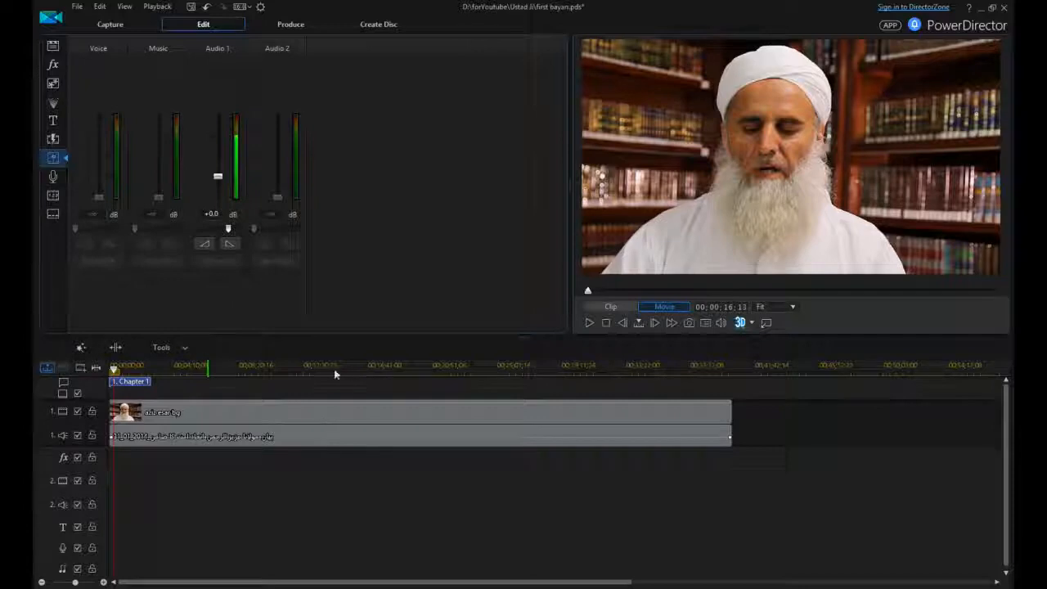
pyautogui.click(53, 47)
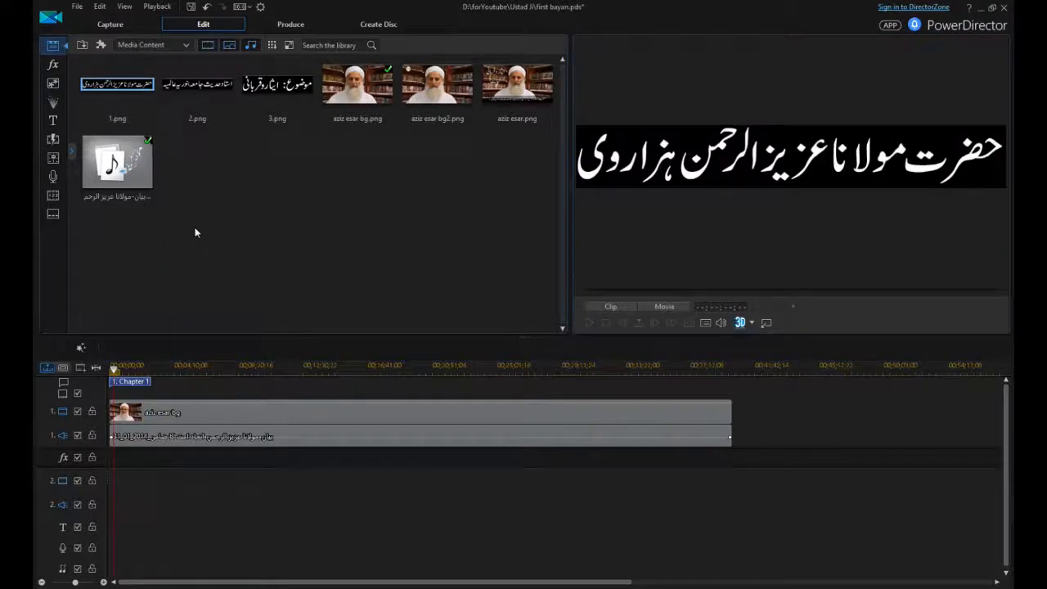
# Step: Place the caption image 1.png on video track 2 at about 00;01;01;07
pyautogui.click(146, 368)
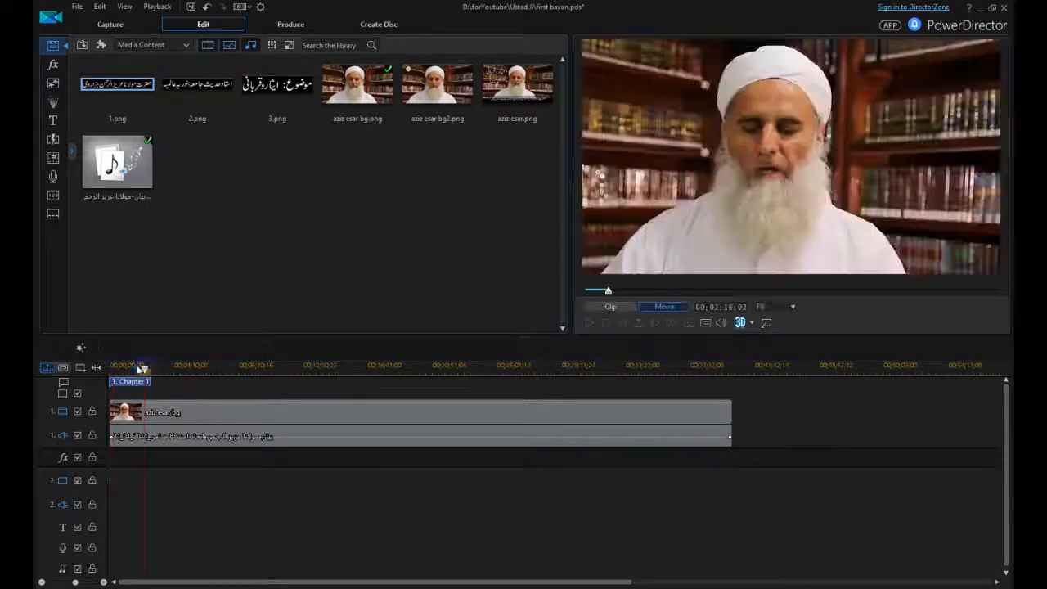
pyautogui.click(121, 368)
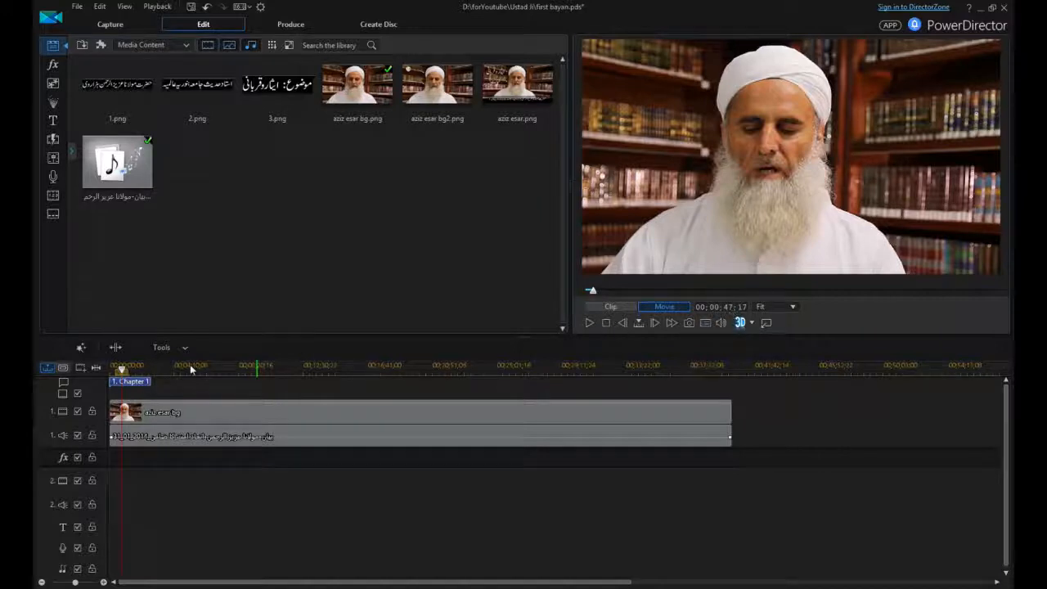
pyautogui.click(127, 370)
pyautogui.moveTo(126, 370); pyautogui.dragTo(125, 370)
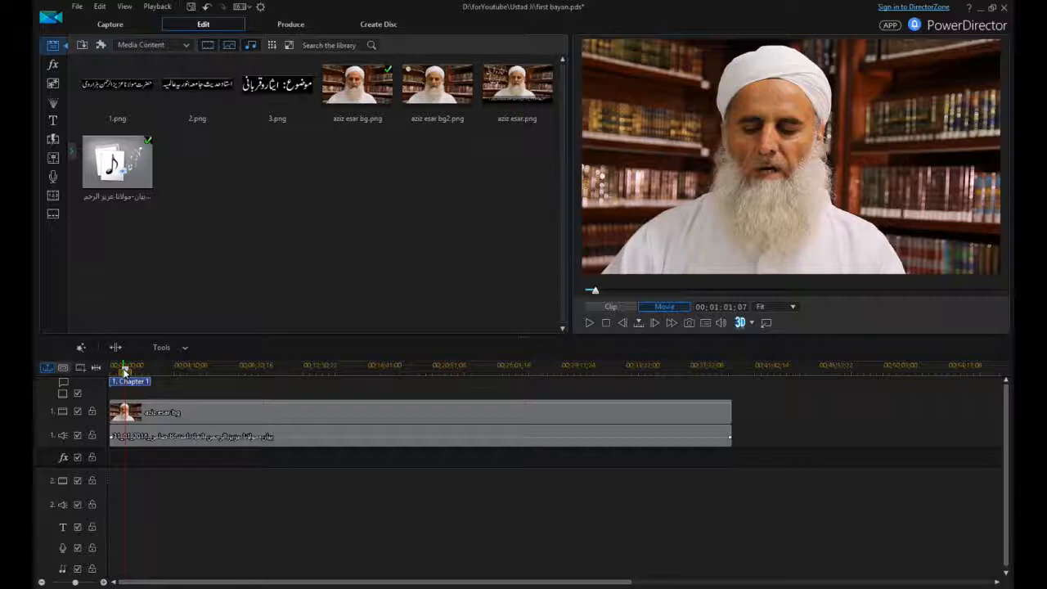
pyautogui.click(126, 88)
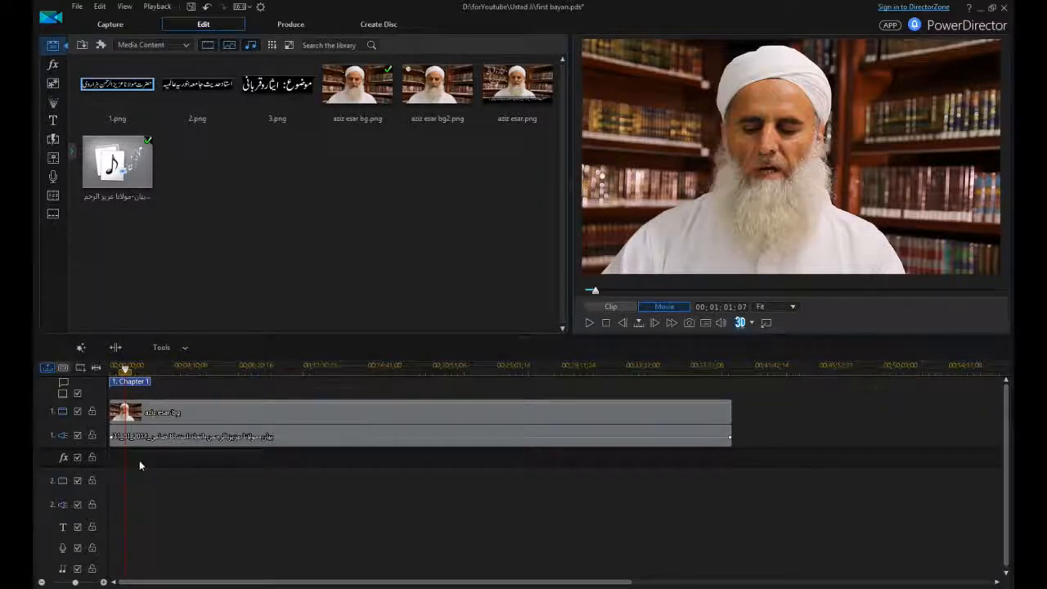
pyautogui.moveTo(130, 490); pyautogui.dragTo(129, 490)
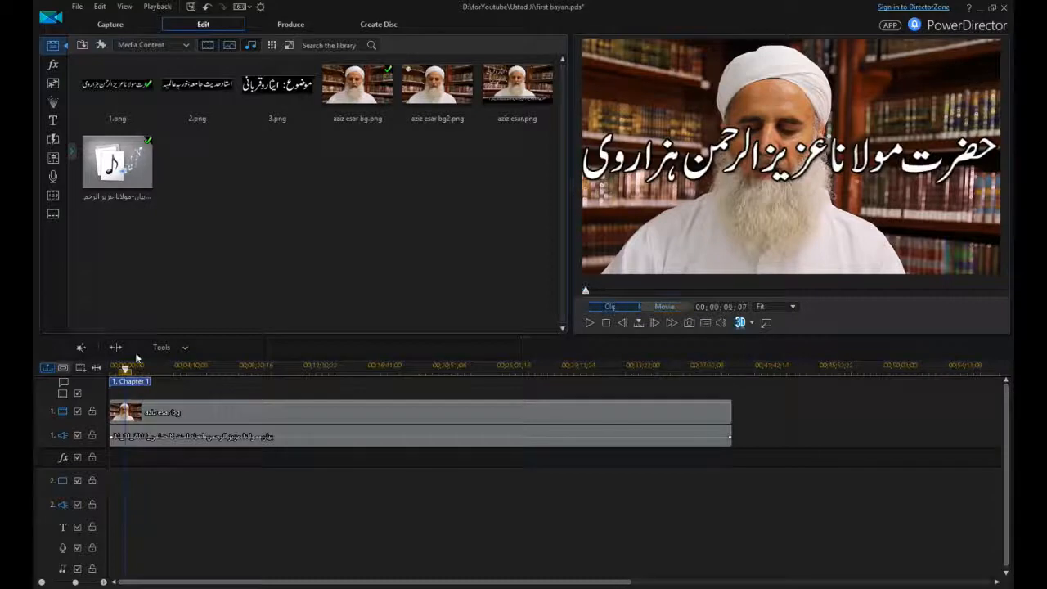
# Step: Extend the 1.png caption clip on video track 2 to a duration of about 10 seconds
pyautogui.moveTo(138, 368); pyautogui.dragTo(260, 371)
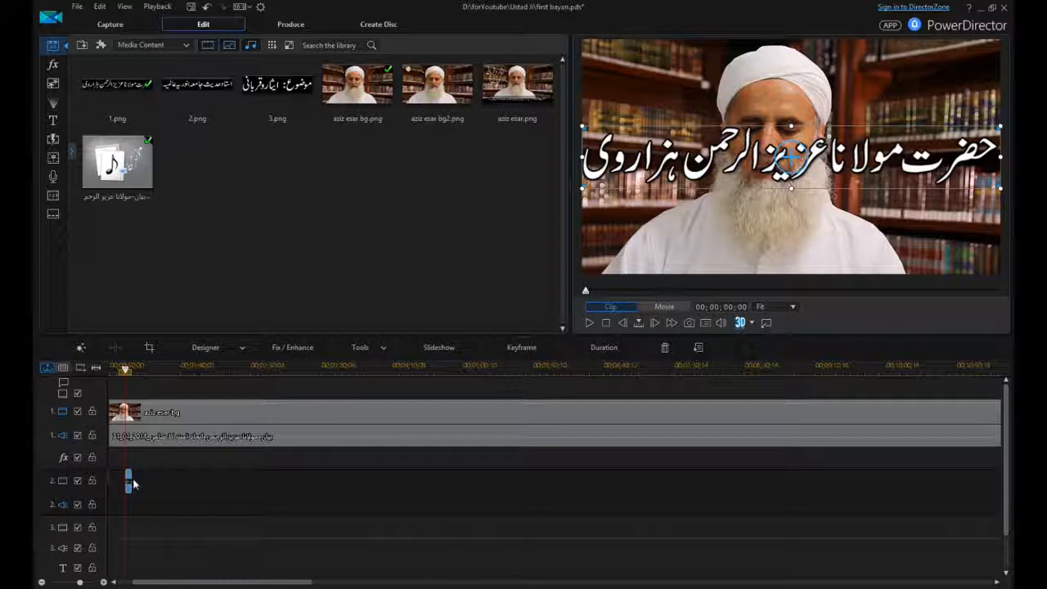
pyautogui.click(136, 481)
pyautogui.click(128, 482)
pyautogui.moveTo(141, 372); pyautogui.dragTo(234, 369)
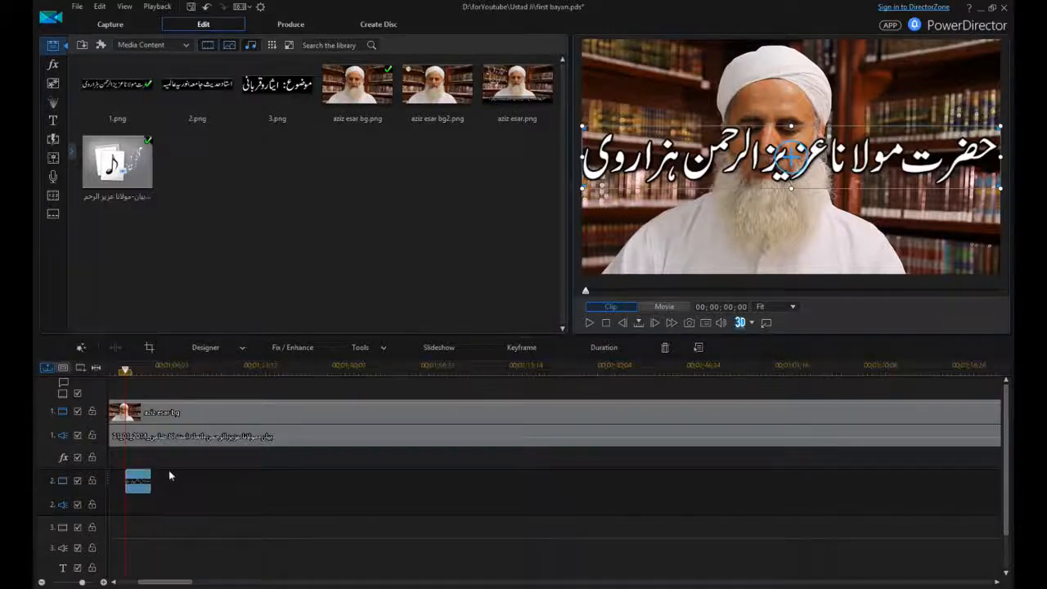
pyautogui.moveTo(152, 483); pyautogui.dragTo(183, 486)
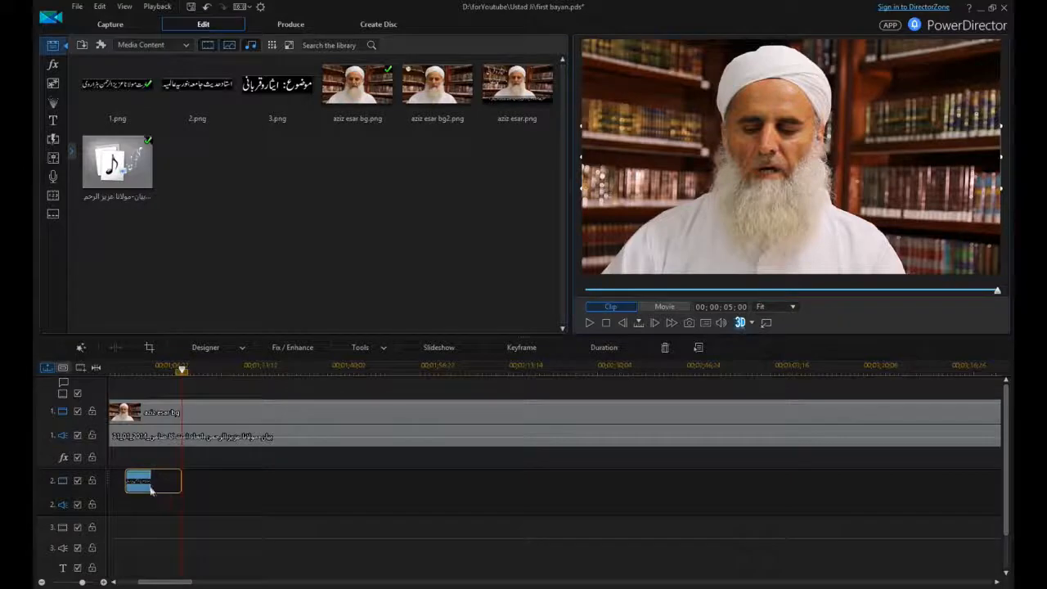
pyautogui.click(152, 494)
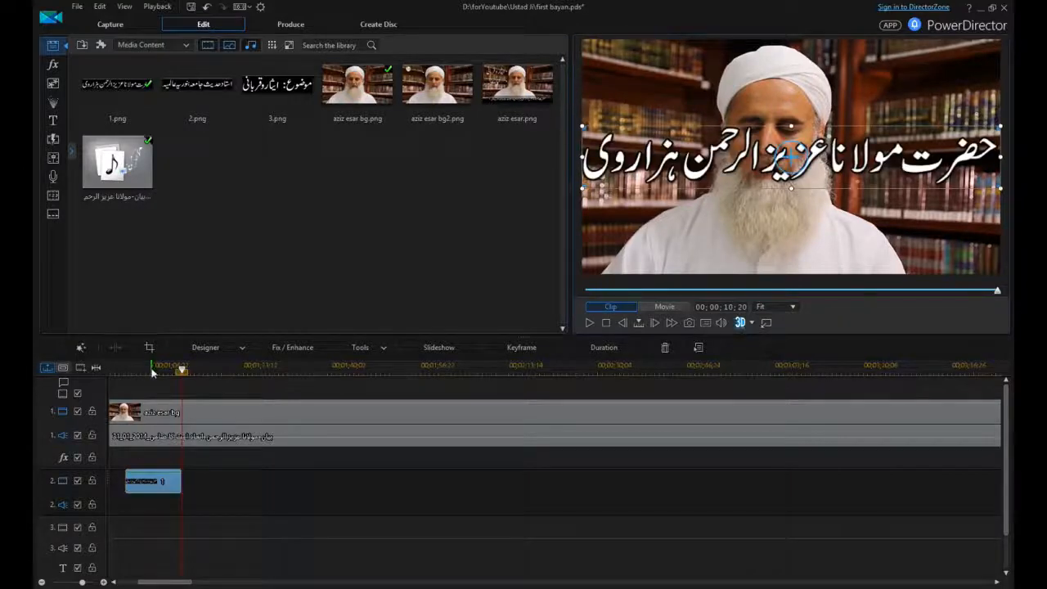
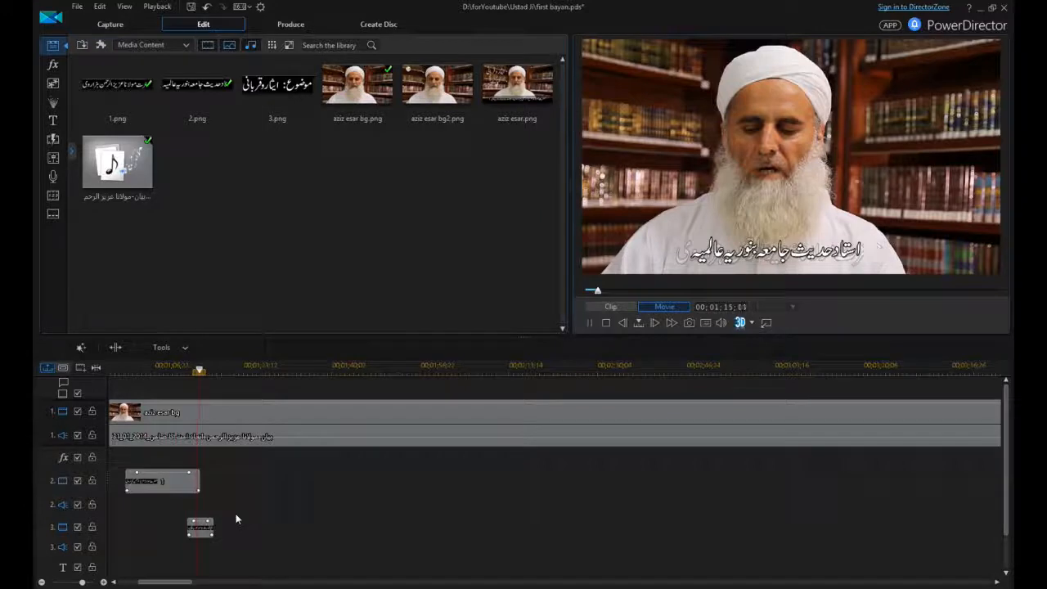
# Step: Move the 2.png caption clip on video track 3 slightly later, so it starts as 1.png ends, and play the transition
pyautogui.press('space')
pyautogui.click(202, 532)
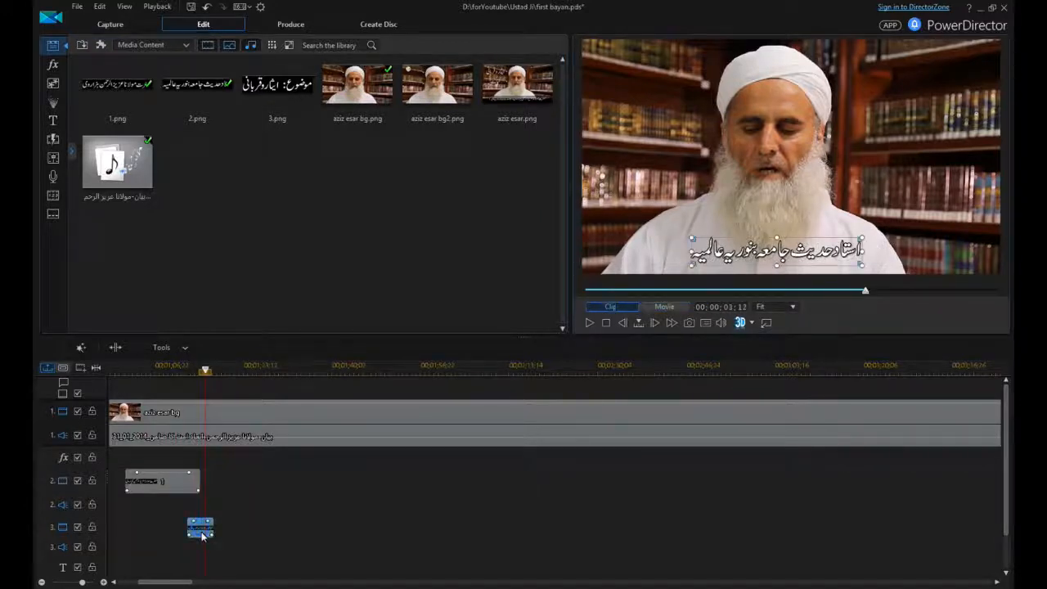
pyautogui.moveTo(210, 533); pyautogui.dragTo(220, 532)
pyautogui.click(188, 368)
pyautogui.press('space')
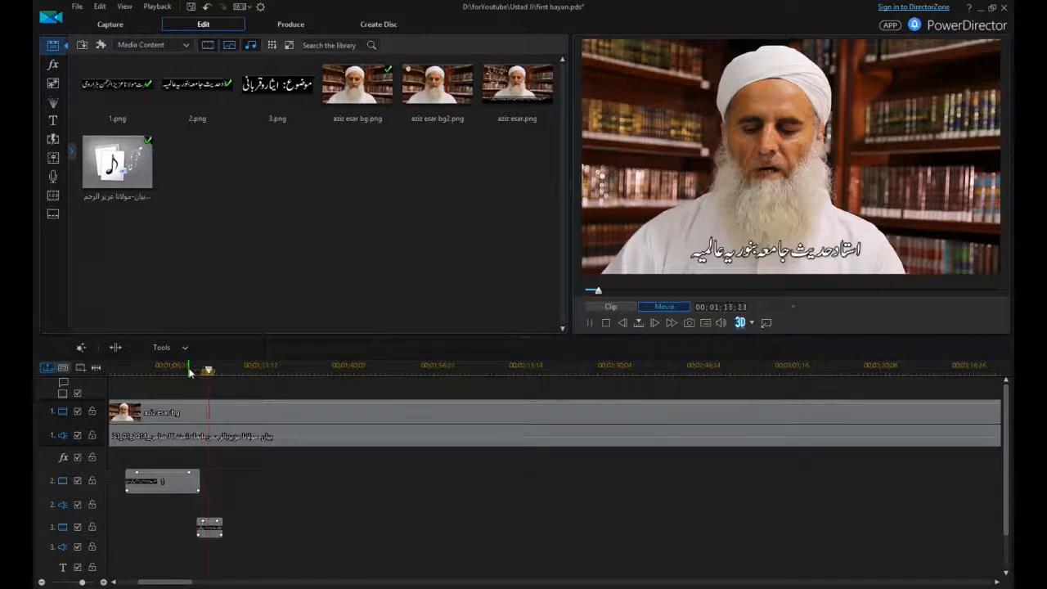
# Step: Turn off the fades on the 2.png clip on video track 3 and extend its duration to about 9 seconds
pyautogui.click(214, 529)
pyautogui.rightClick(215, 531)
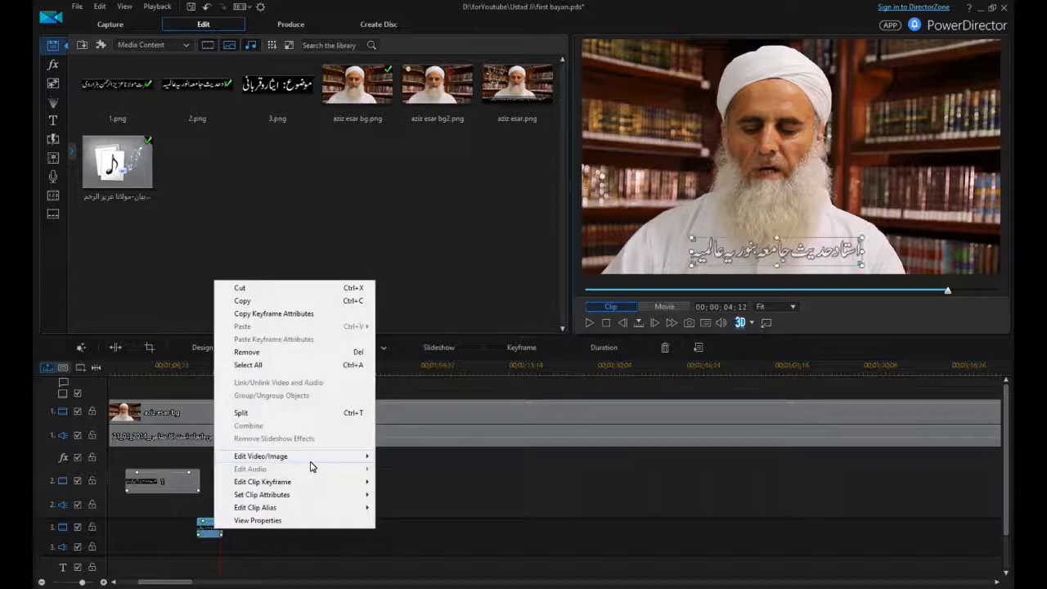
pyautogui.moveTo(327, 456)
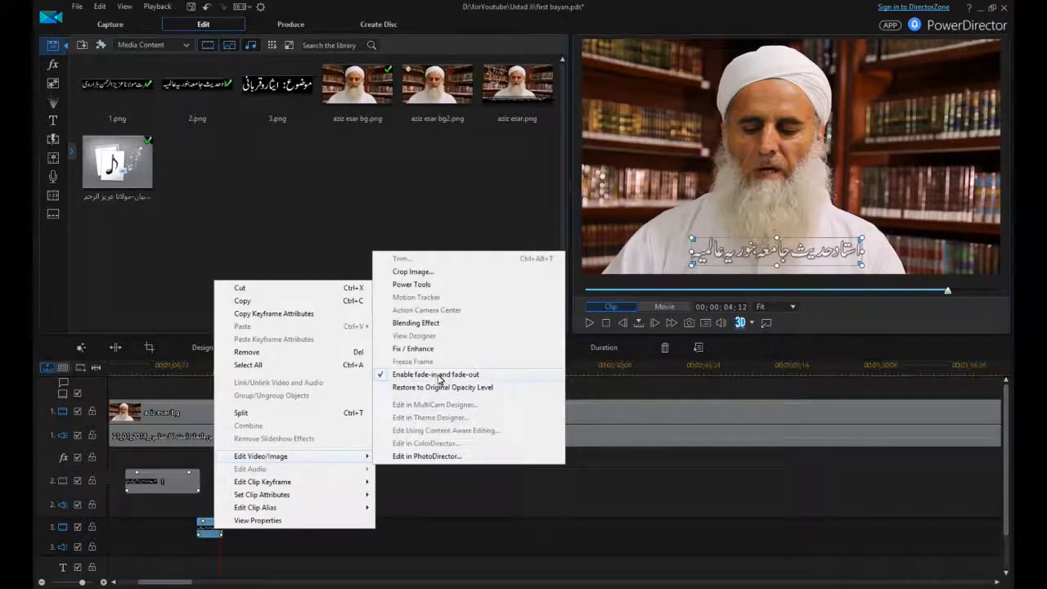
pyautogui.press('Escape')
pyautogui.press('Escape')
pyautogui.moveTo(223, 531); pyautogui.dragTo(247, 532)
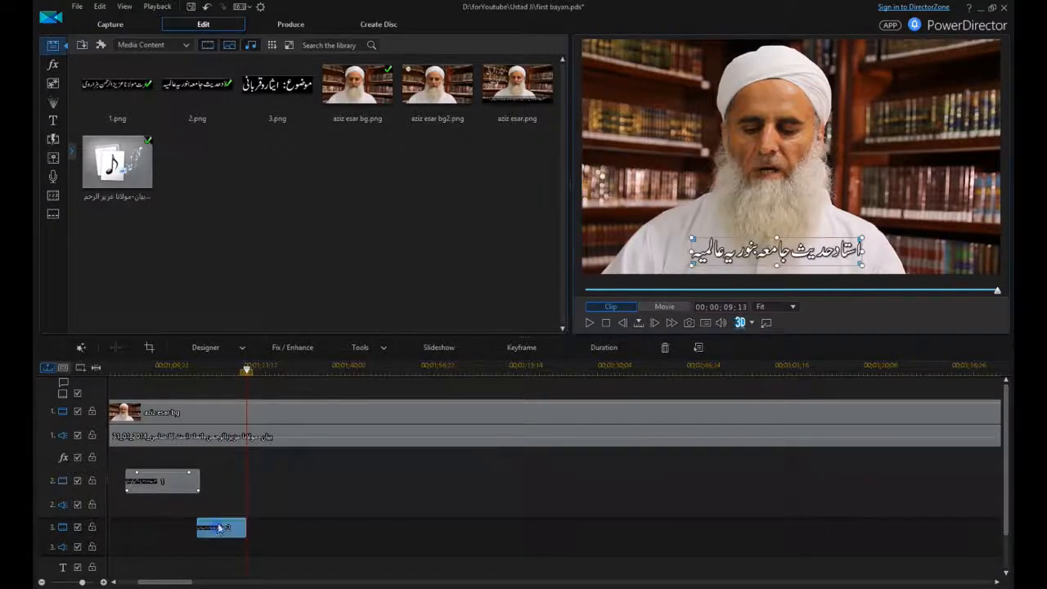
# Step: Enable fade-in and fade-out for the 2.png clip on video track 3
pyautogui.rightClick(219, 527)
pyautogui.moveTo(310, 454)
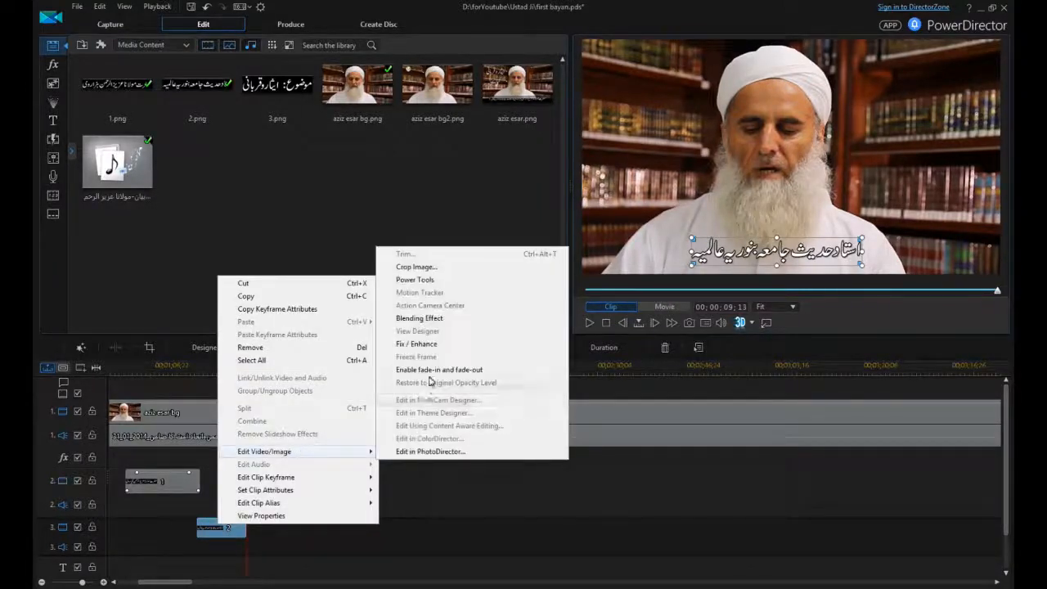
pyautogui.click(433, 370)
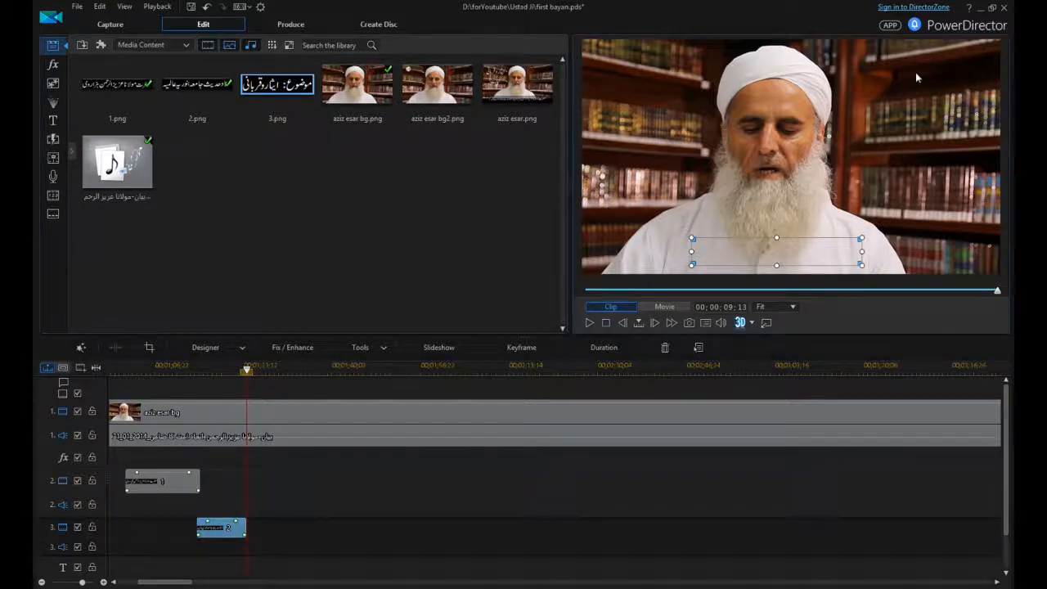
# Step: Place 3.png on video track 2 near the end of the 2.png clip and shrink it into the upper-right corner of the picture
pyautogui.moveTo(558, 322); pyautogui.dragTo(316, 484)
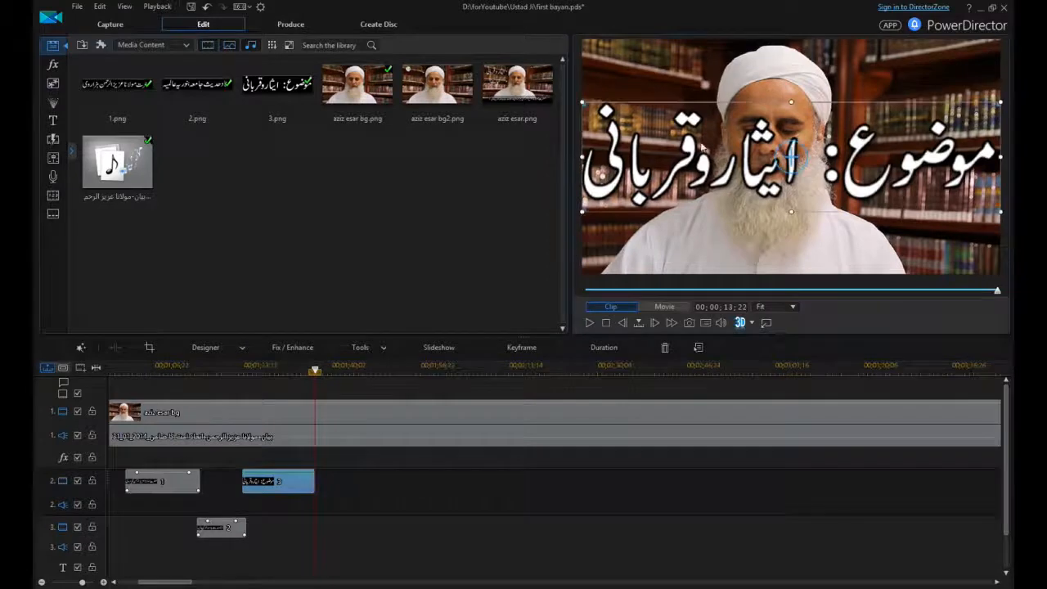
pyautogui.moveTo(581, 213); pyautogui.dragTo(864, 140)
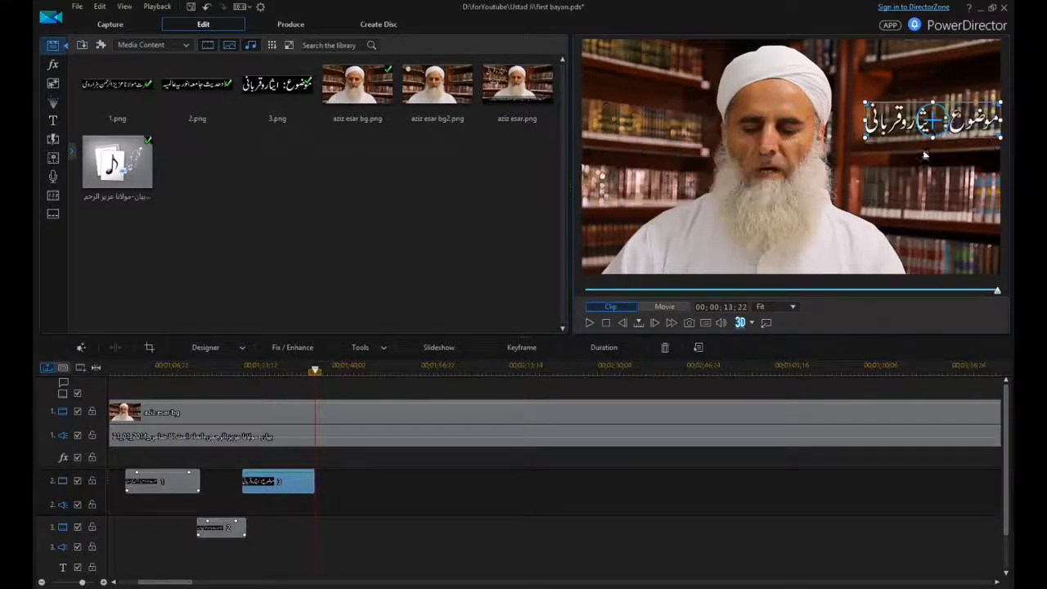
pyautogui.moveTo(934, 121); pyautogui.dragTo(923, 72)
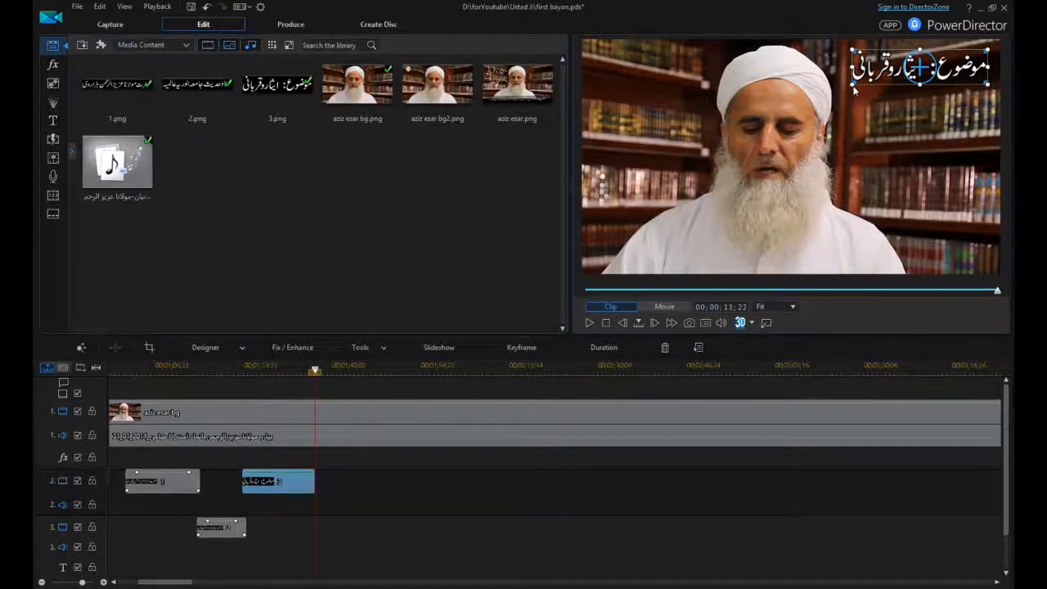
# Step: Extend the 3.png clip on video track 2 to about 30 seconds and enable its fade-in and fade-out
pyautogui.moveTo(317, 483); pyautogui.dragTo(404, 483)
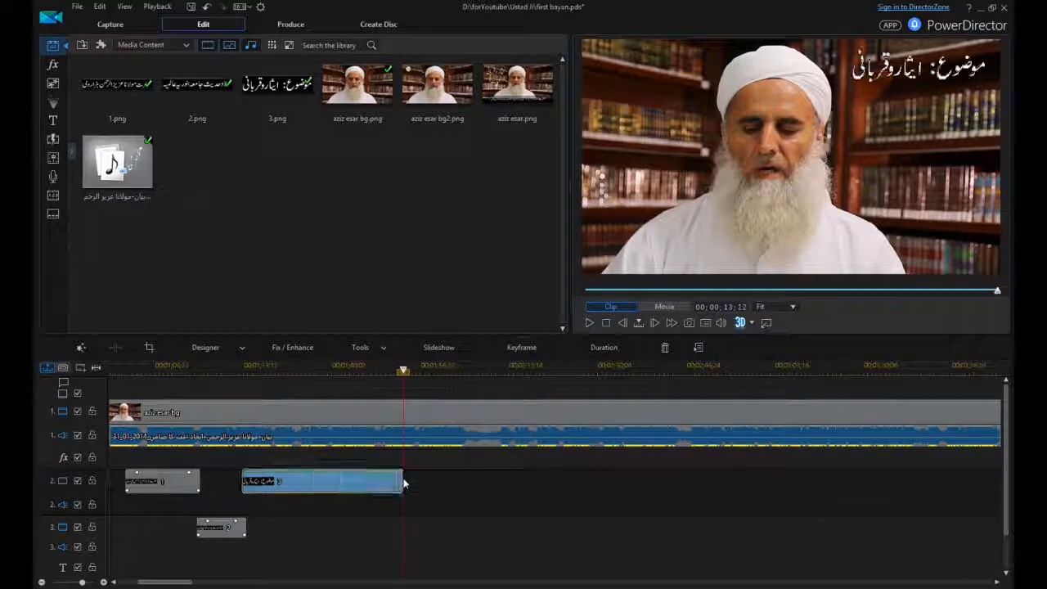
pyautogui.rightClick(329, 486)
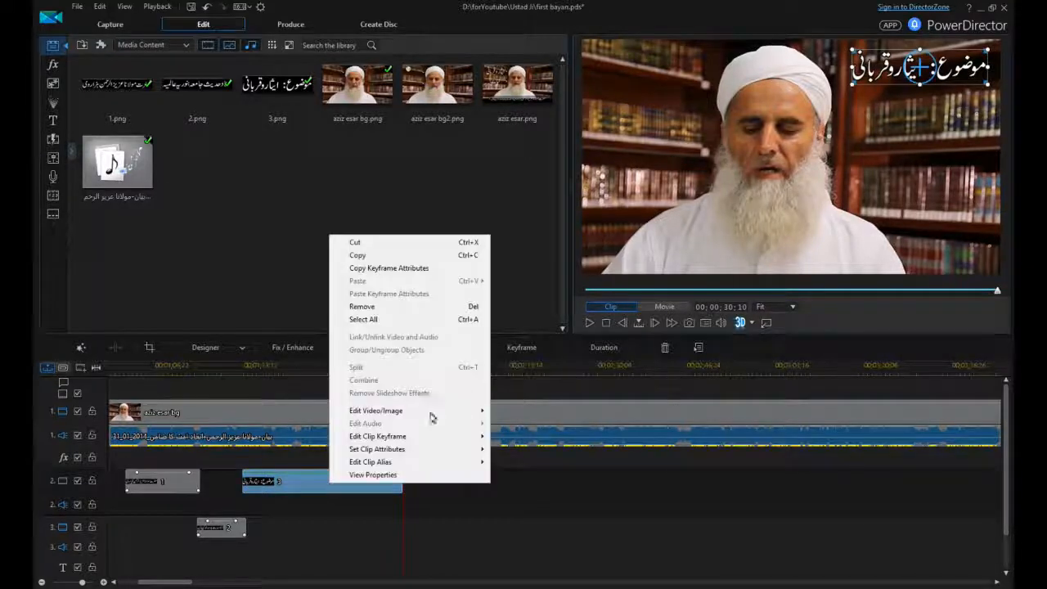
pyautogui.click(538, 451)
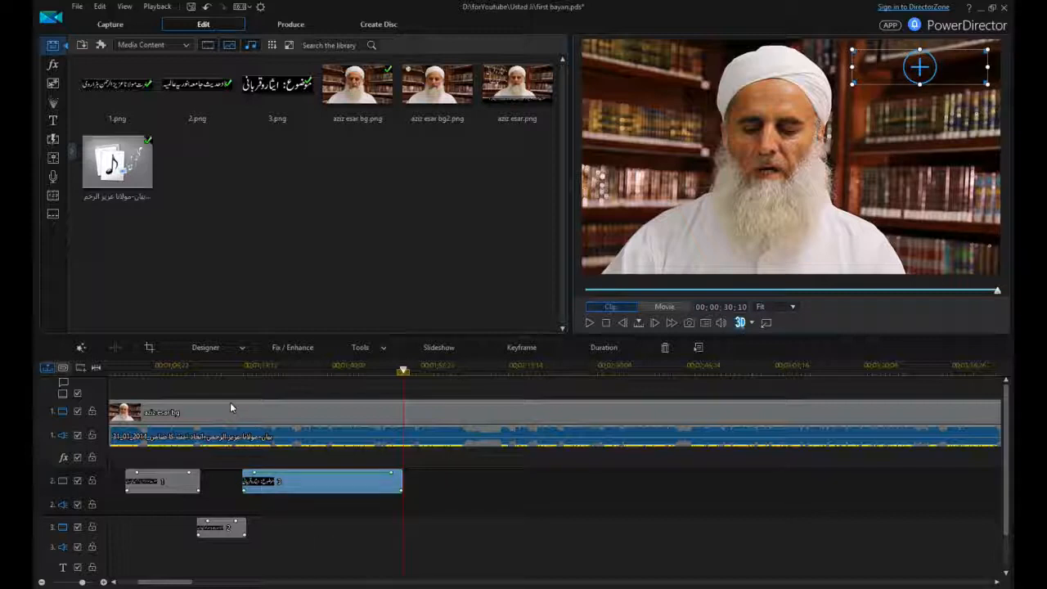
# Step: Play the movie from about 00;01;20;21 to check the change from the 2.png caption to 3.png
pyautogui.click(229, 373)
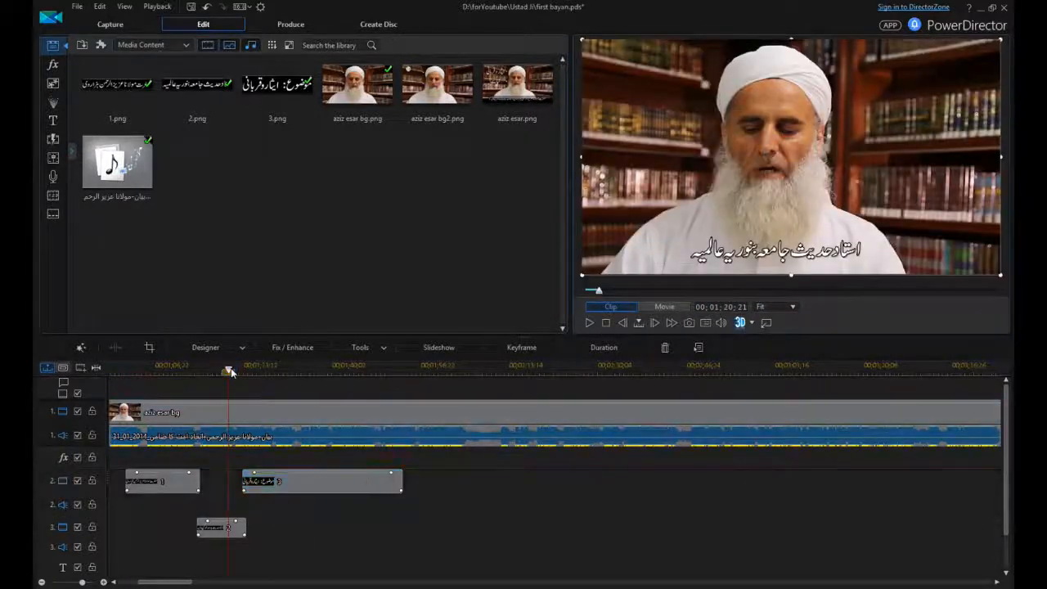
pyautogui.press('space')
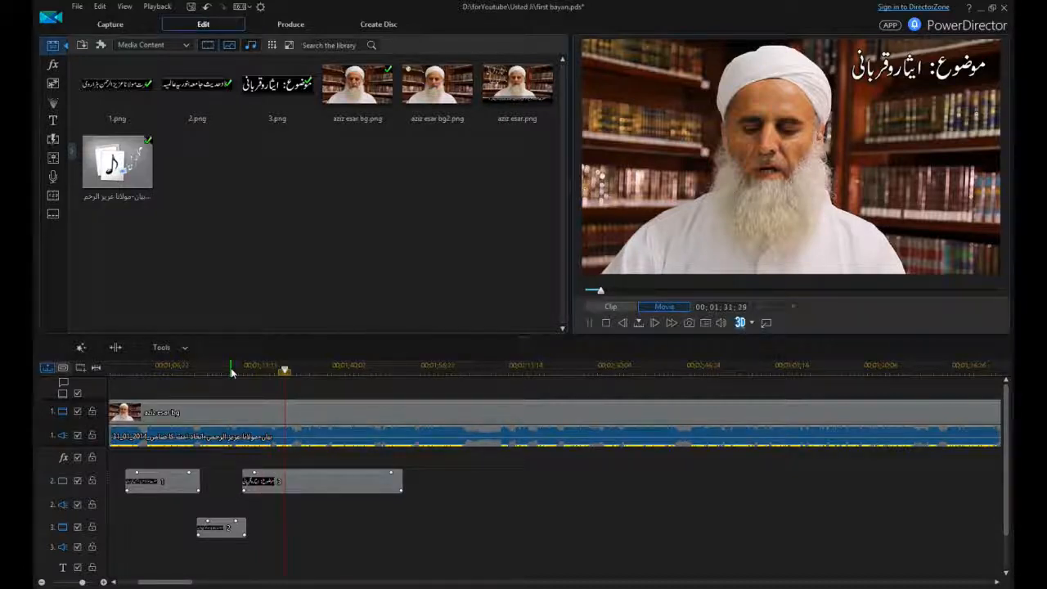
pyautogui.click(357, 486)
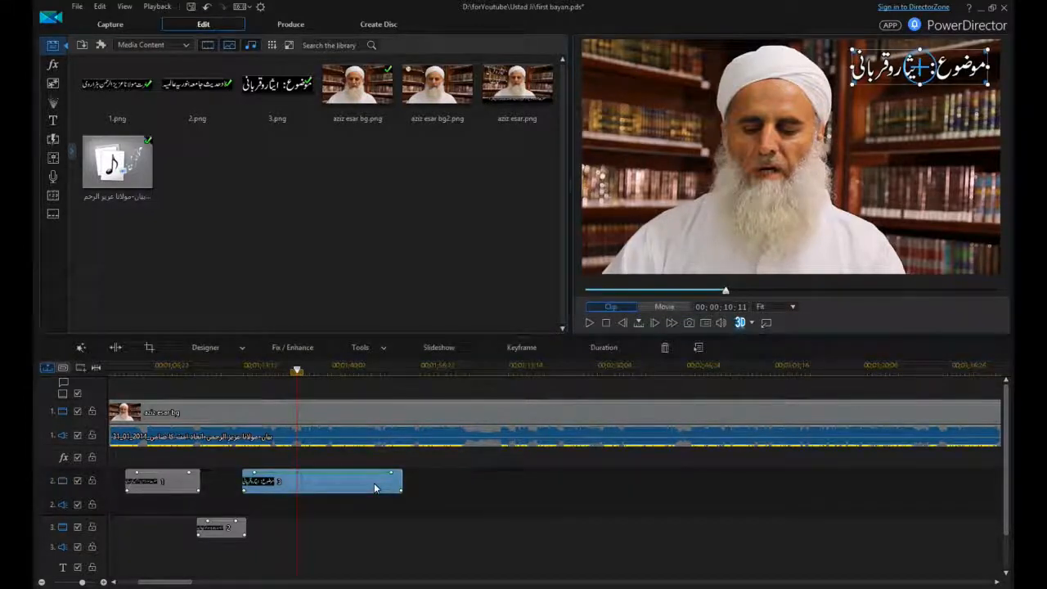
# Step: Open the 3.png clip in PiP Designer and add a position keyframe at 00;00;23;13
pyautogui.click(375, 488)
pyautogui.doubleClick(374, 488)
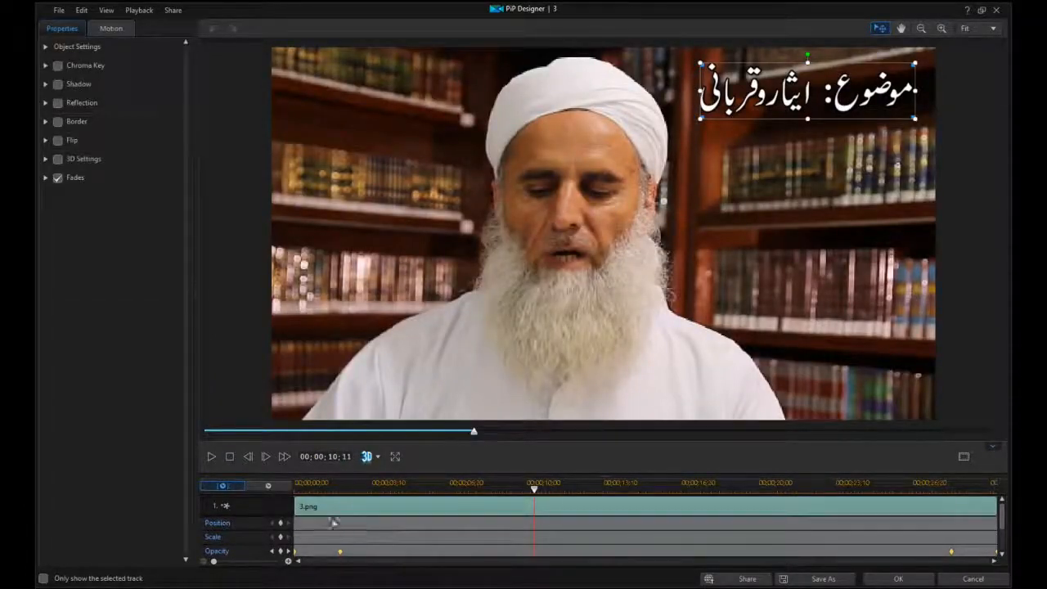
pyautogui.click(837, 486)
pyautogui.click(280, 523)
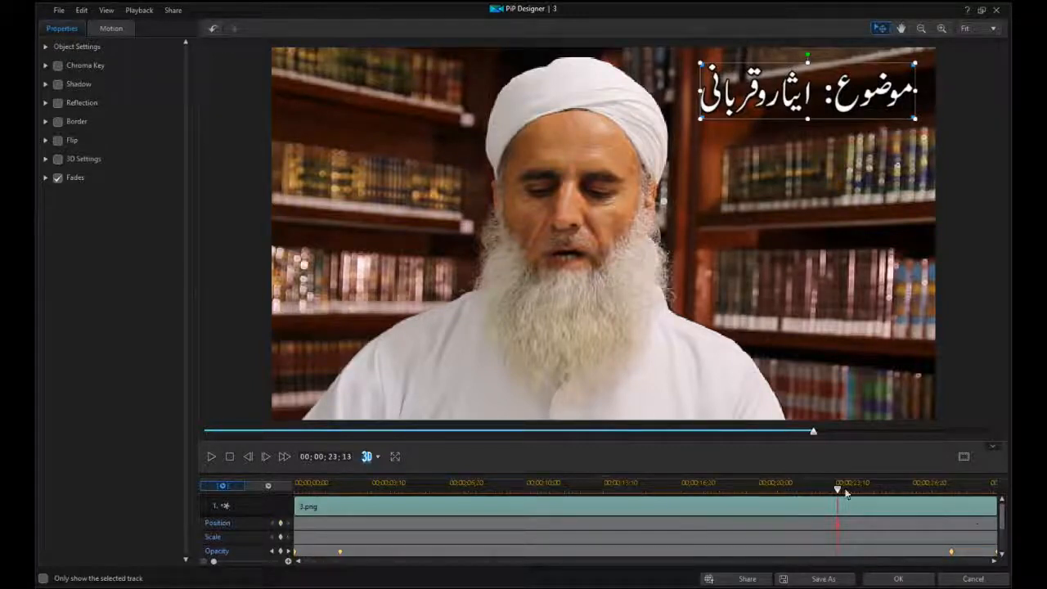
# Step: Add a position keyframe at the clip's end, 00;00;30;10, and move the caption off the right edge of the picture
pyautogui.moveTo(838, 489); pyautogui.dragTo(1001, 503)
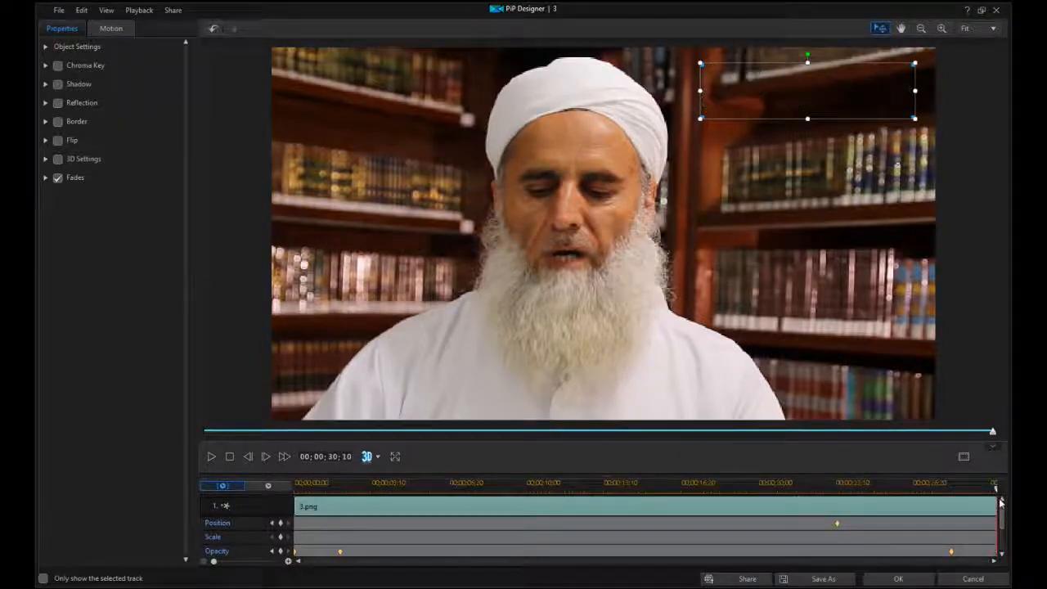
pyautogui.click(280, 524)
pyautogui.moveTo(743, 99); pyautogui.dragTo(962, 104)
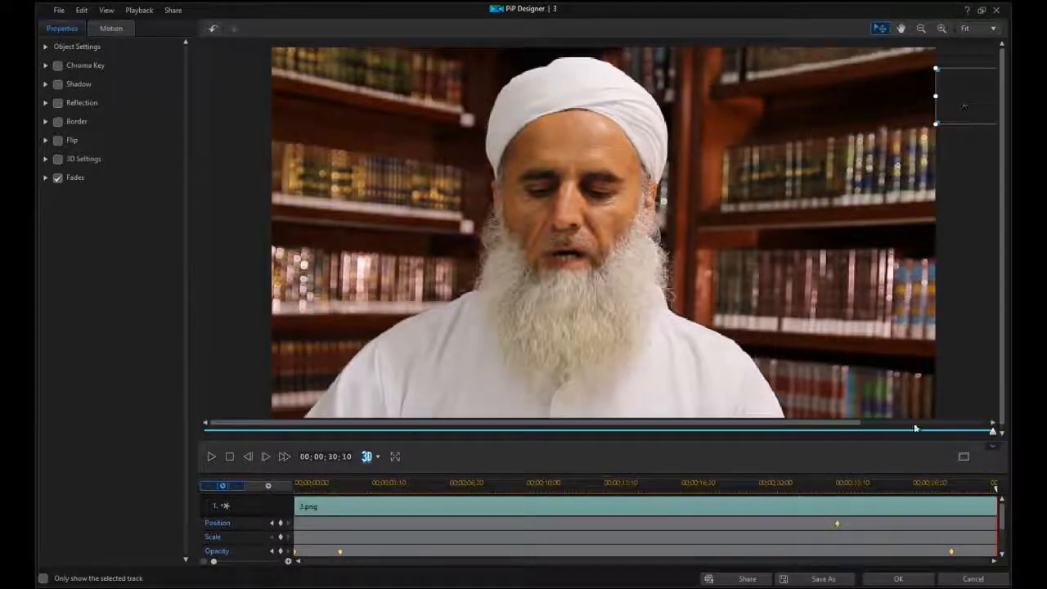
# Step: Preview the caption's exit motion from about 00;00;23;06 and apply the PiP Designer changes
pyautogui.click(832, 485)
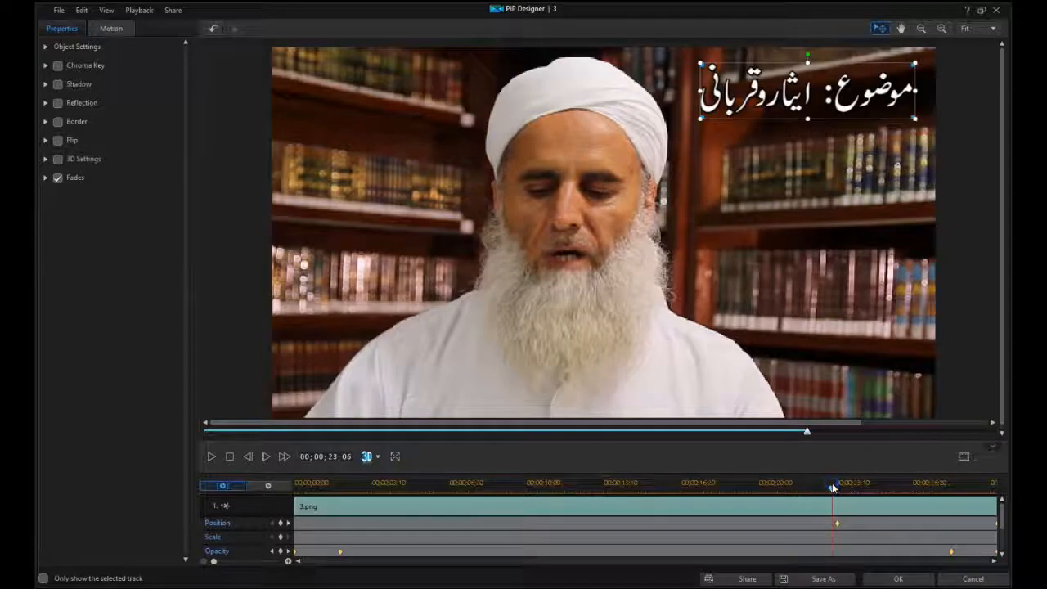
pyautogui.press('space')
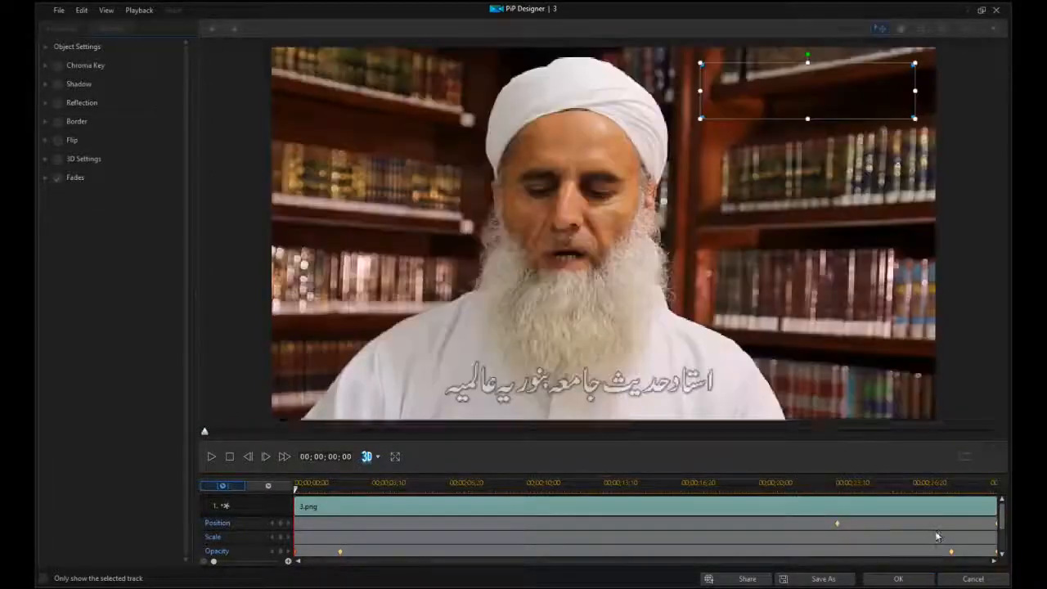
pyautogui.click(895, 580)
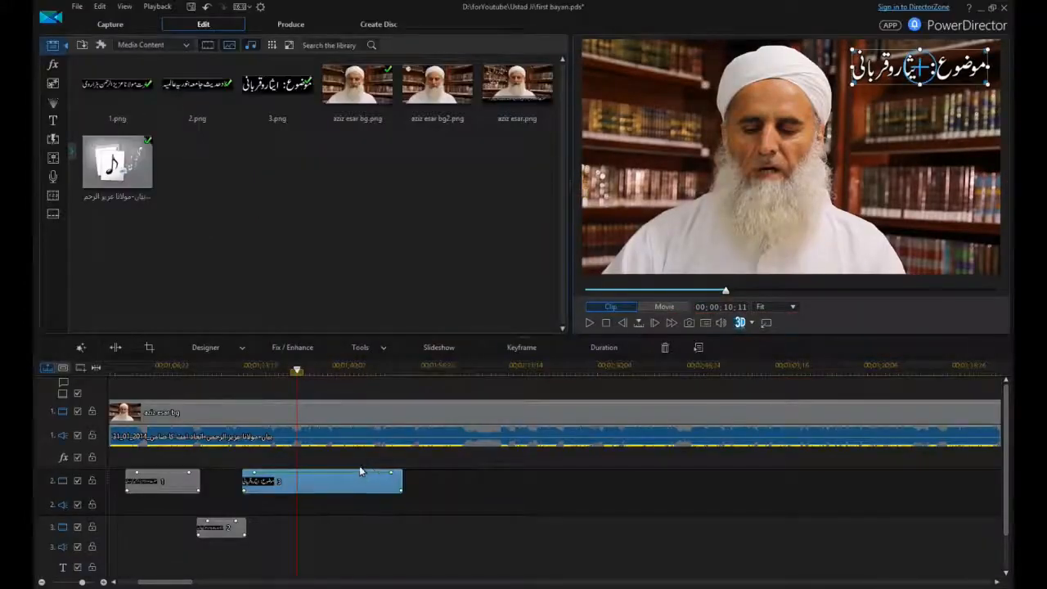
# Step: Play the movie through the end of the 3.png clip to check how the caption slides out
pyautogui.click(360, 466)
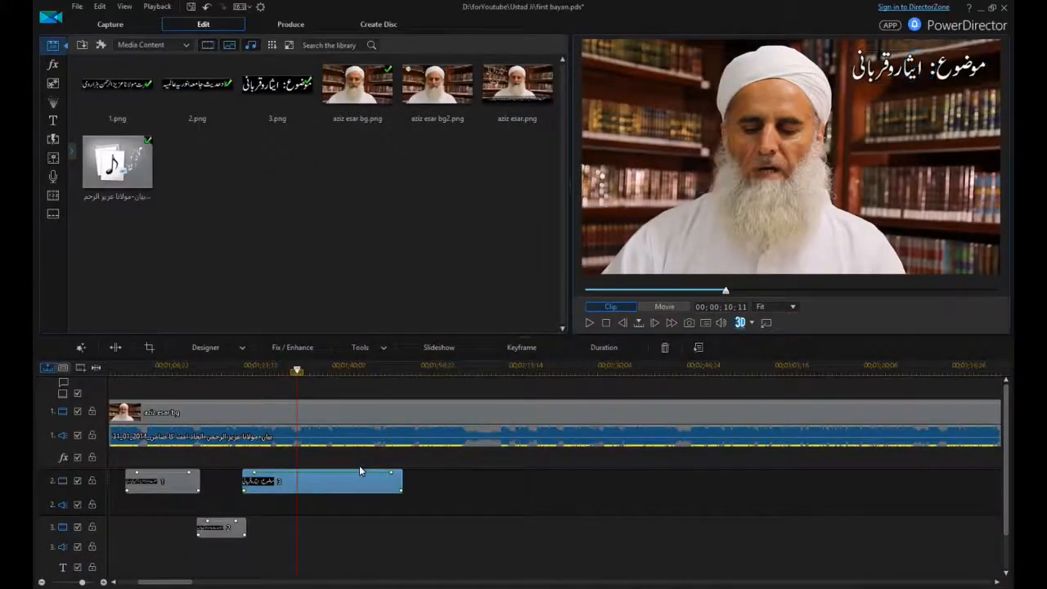
pyautogui.click(363, 368)
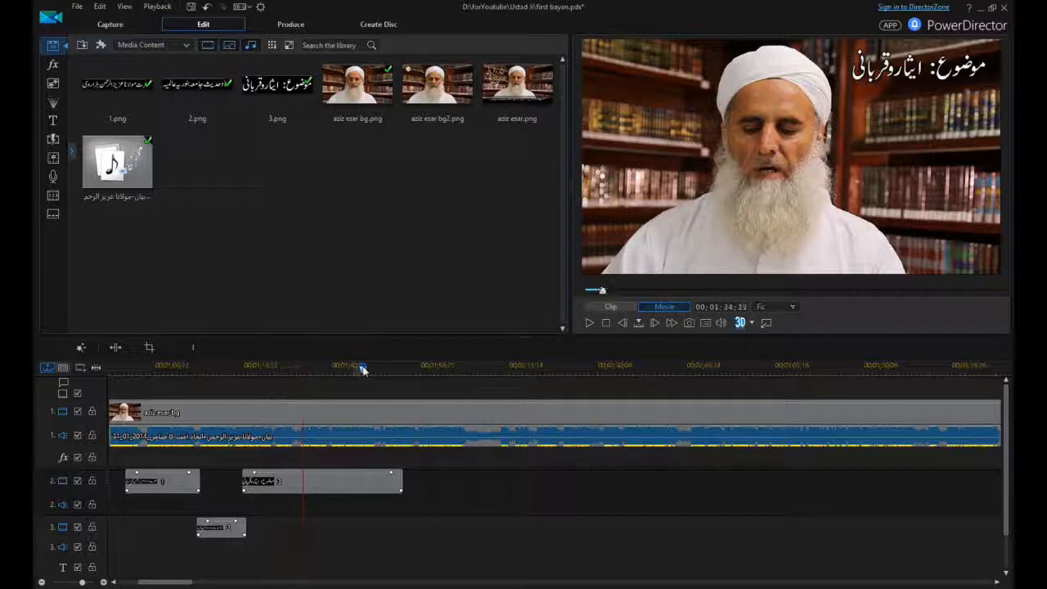
pyautogui.press('space')
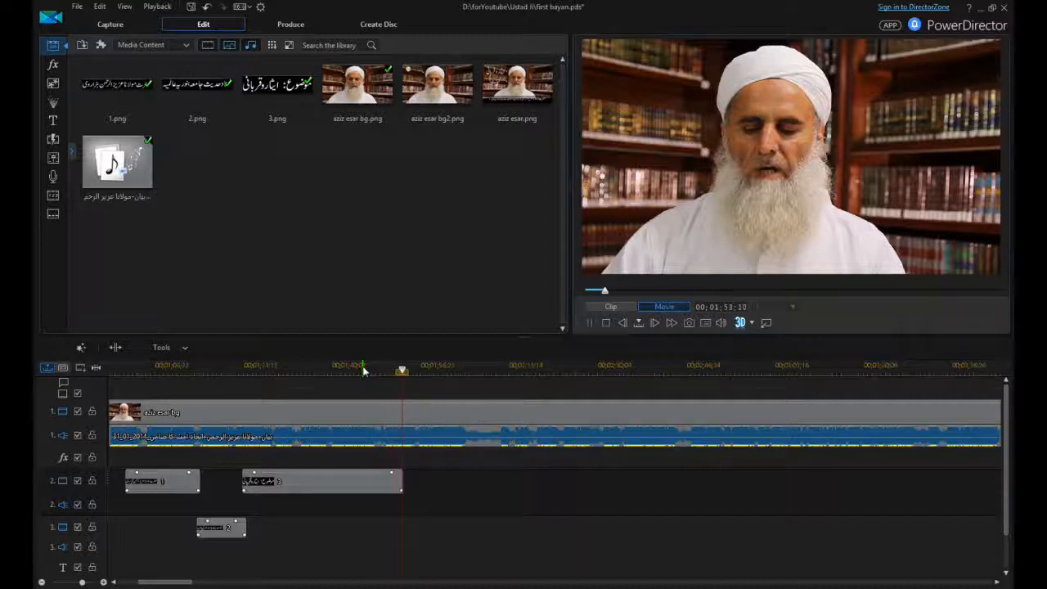
pyautogui.press('space')
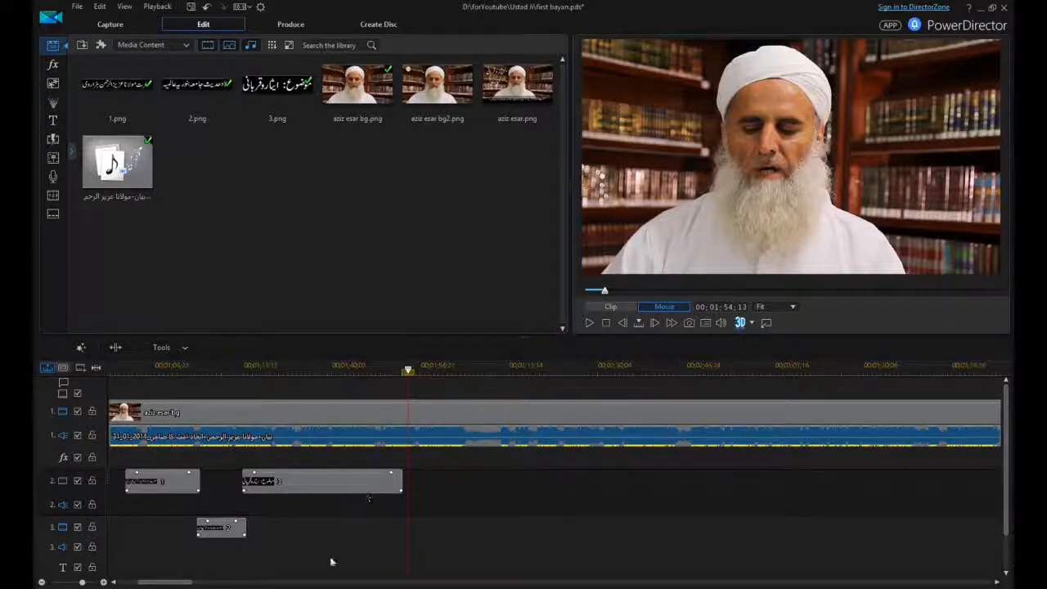
# Step: Place another copy of 1.png on video track 2 at about 00;13;31
pyautogui.moveTo(358, 373); pyautogui.dragTo(149, 368)
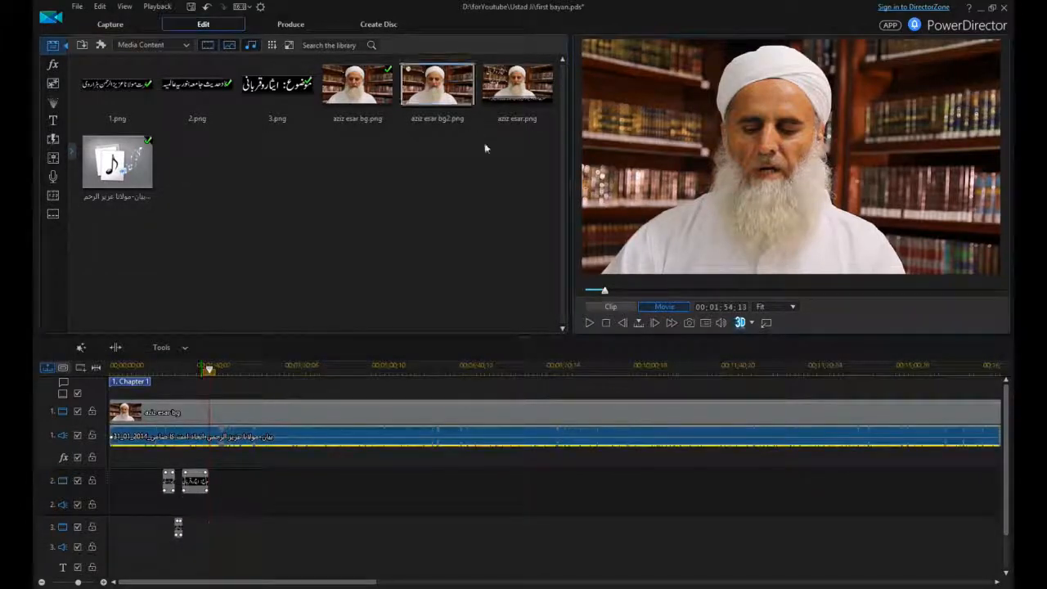
pyautogui.moveTo(120, 88)
pyautogui.mouseDown()
pyautogui.moveTo(563, 491)
pyautogui.moveTo(819, 503)
pyautogui.moveTo(820, 486)
pyautogui.mouseUp()
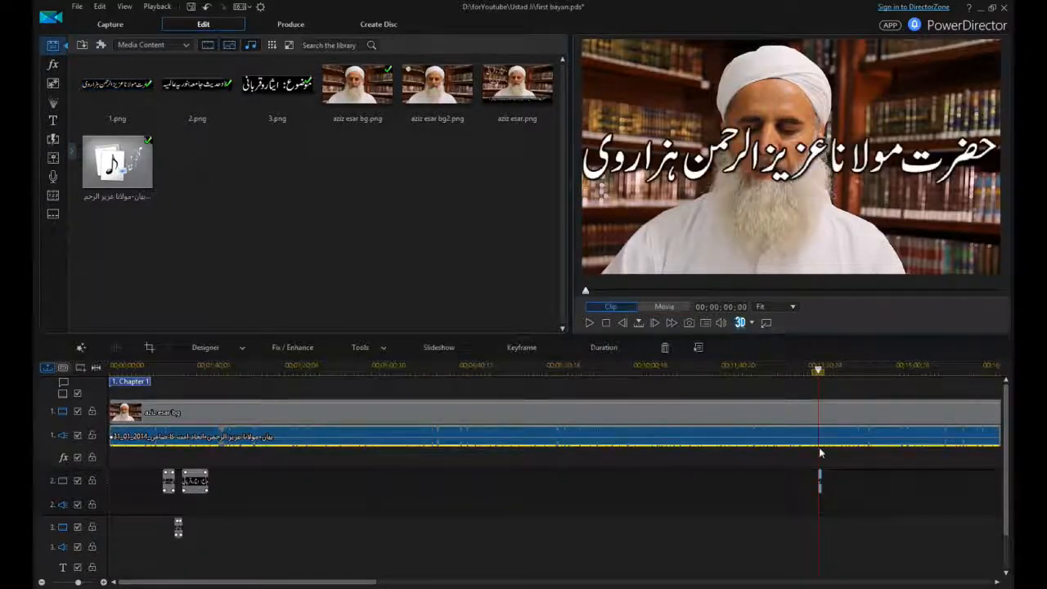
pyautogui.moveTo(828, 370); pyautogui.dragTo(924, 375)
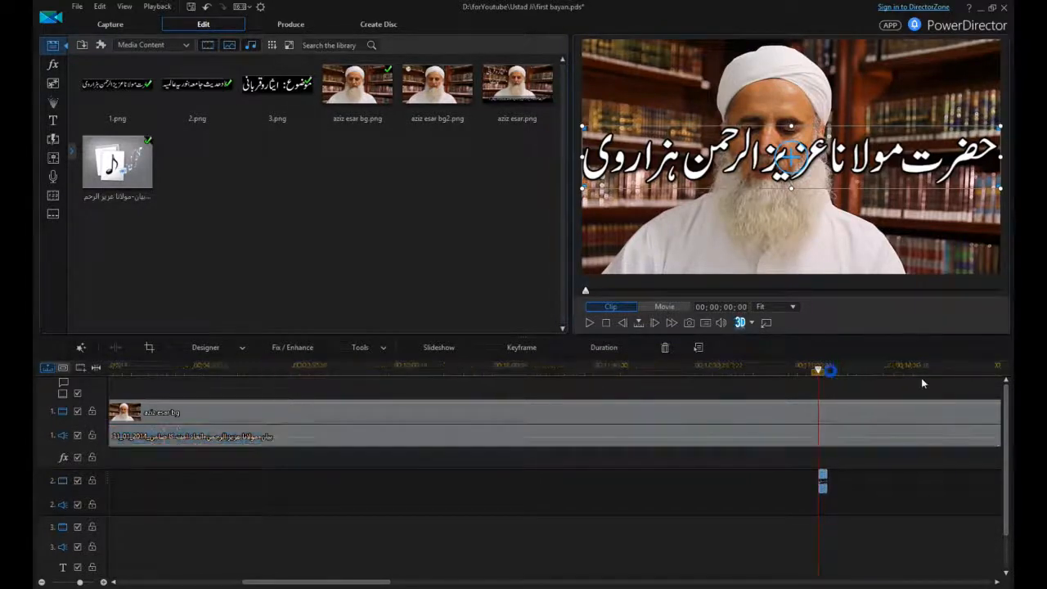
# Step: Extend the new 1.png clip on video track 2 to about 1 minute 24 seconds and scrub through it
pyautogui.moveTo(827, 481); pyautogui.dragTo(987, 488)
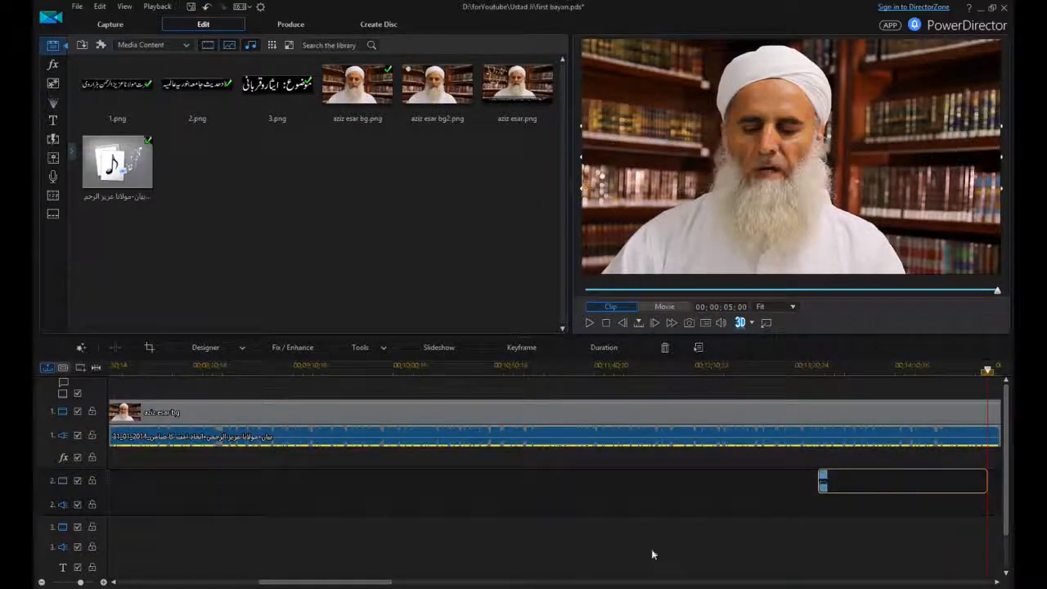
pyautogui.moveTo(336, 582); pyautogui.dragTo(395, 586)
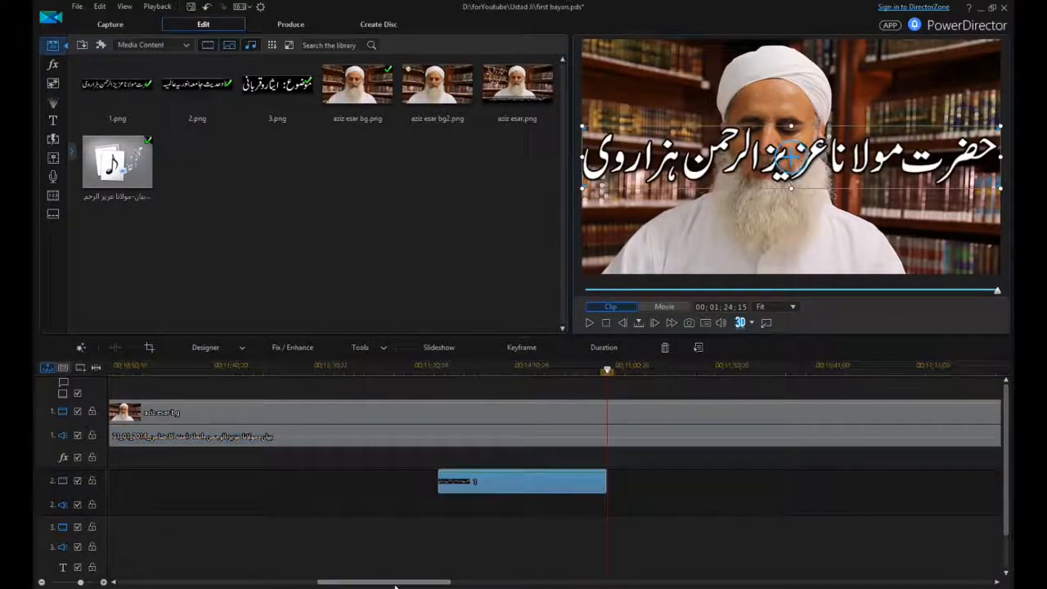
pyautogui.click(435, 368)
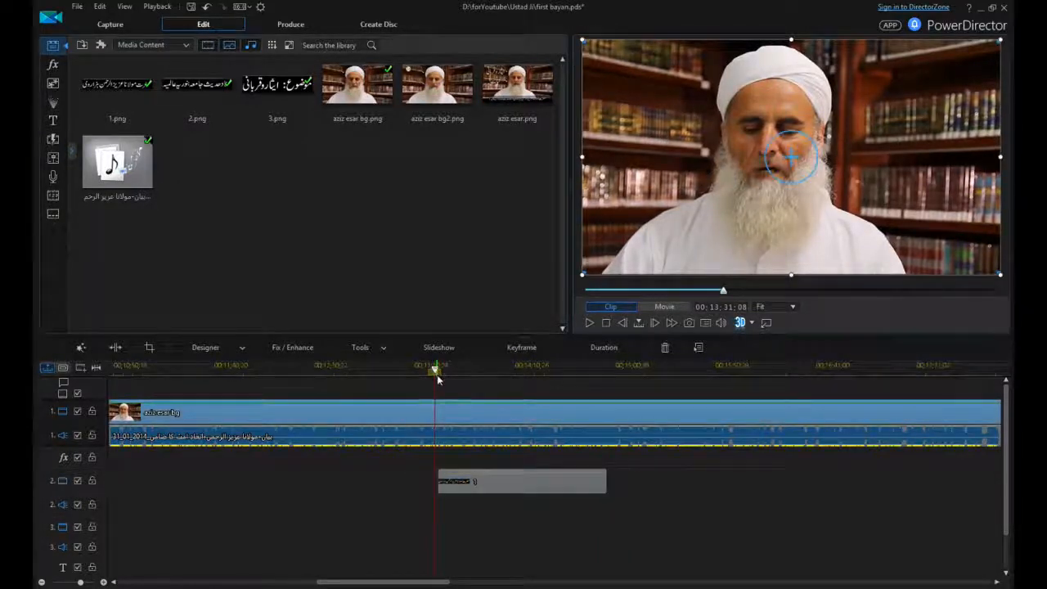
pyautogui.click(442, 370)
pyautogui.moveTo(471, 375); pyautogui.dragTo(608, 409)
# Step: Extend the new 1.png clip on video track 2 to about 2 minutes 8 seconds and shrink its caption to the frame's lower centre
pyautogui.click(595, 484)
pyautogui.moveTo(607, 485); pyautogui.dragTo(695, 487)
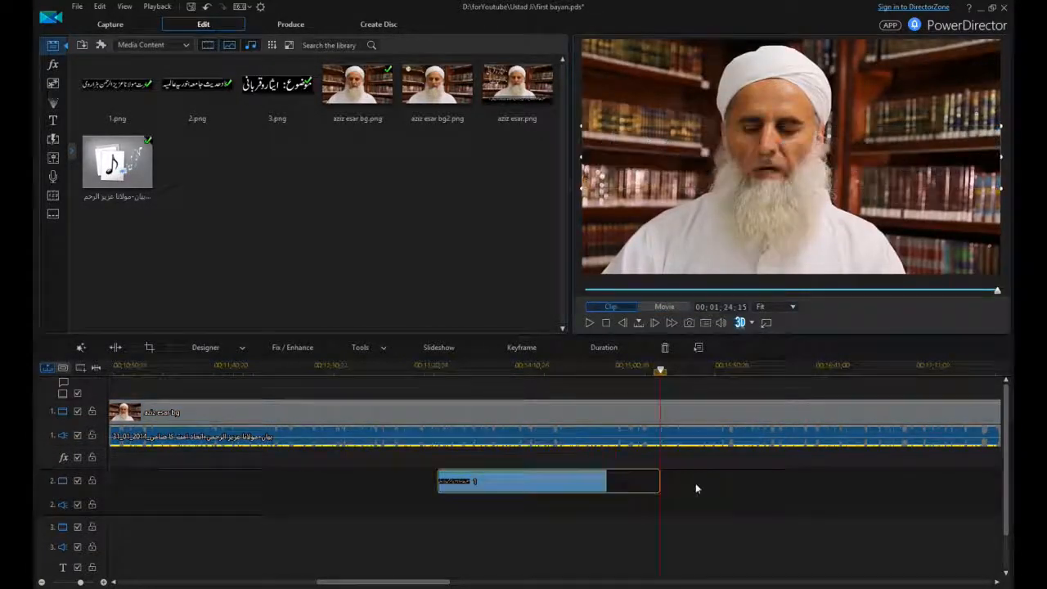
pyautogui.rightClick(587, 480)
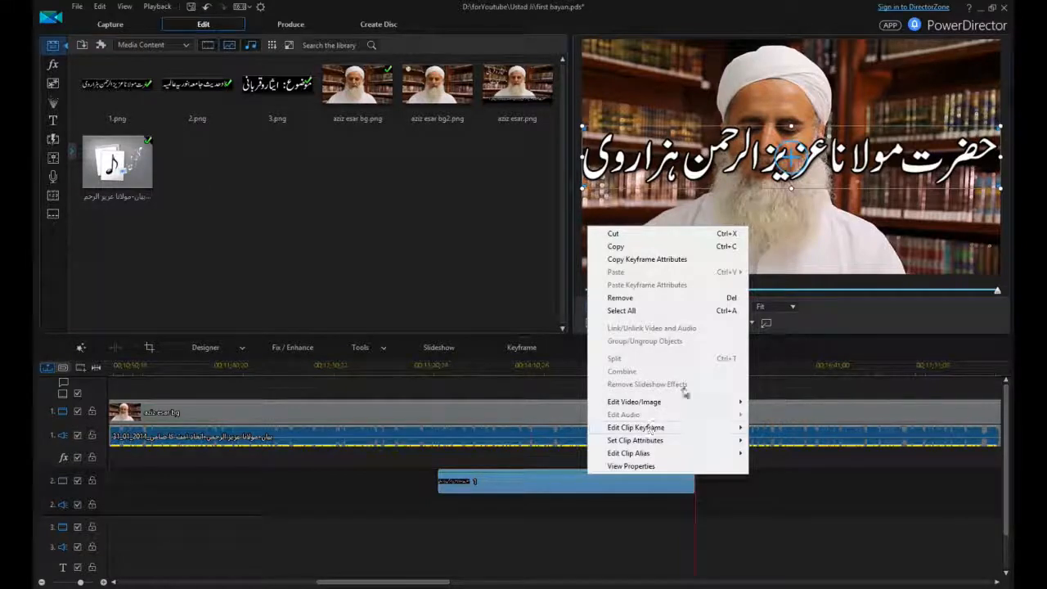
pyautogui.click(1001, 128)
pyautogui.moveTo(1000, 128); pyautogui.dragTo(800, 263)
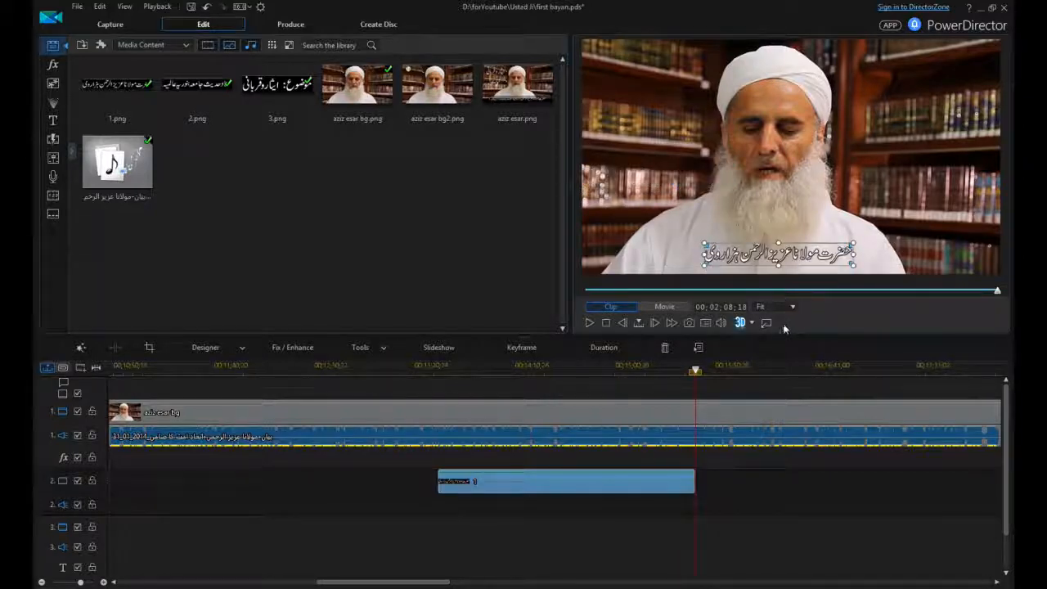
# Step: Enable fade-in and fade-out for the extended 1.png clip on video track 2
pyautogui.rightClick(571, 488)
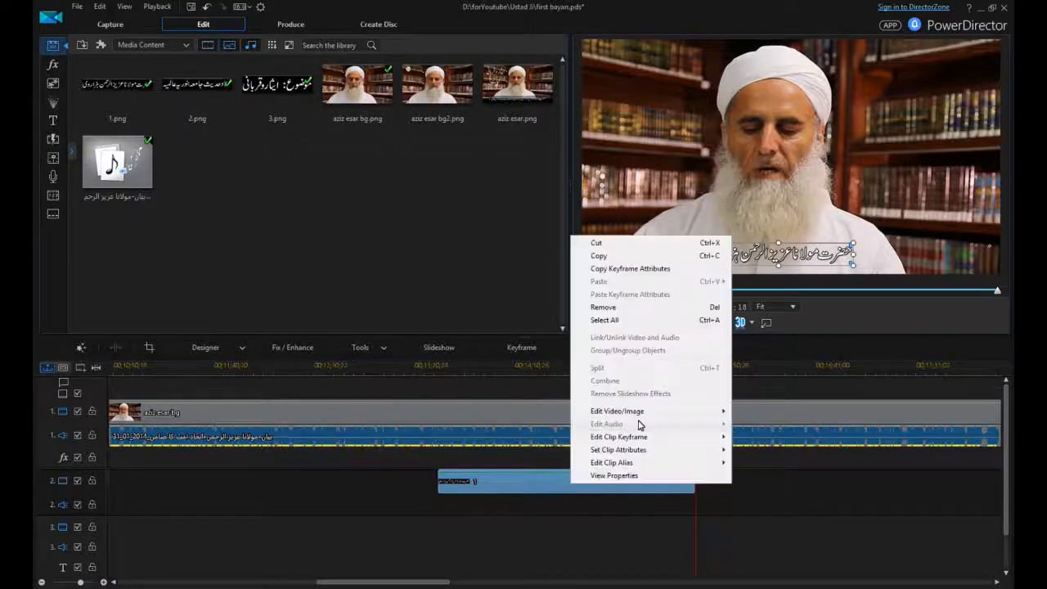
pyautogui.moveTo(654, 410)
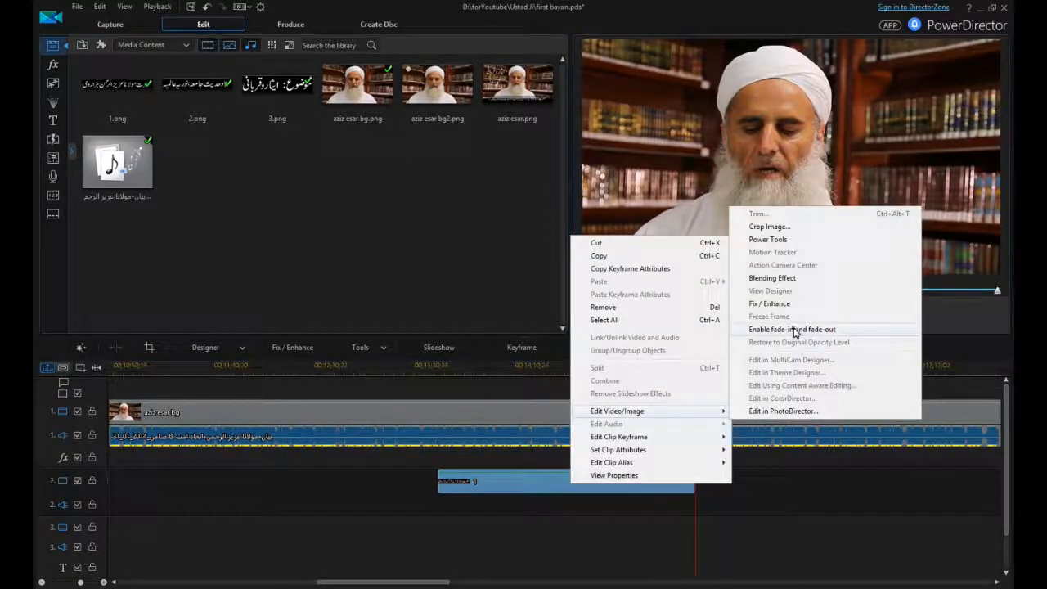
pyautogui.click(792, 329)
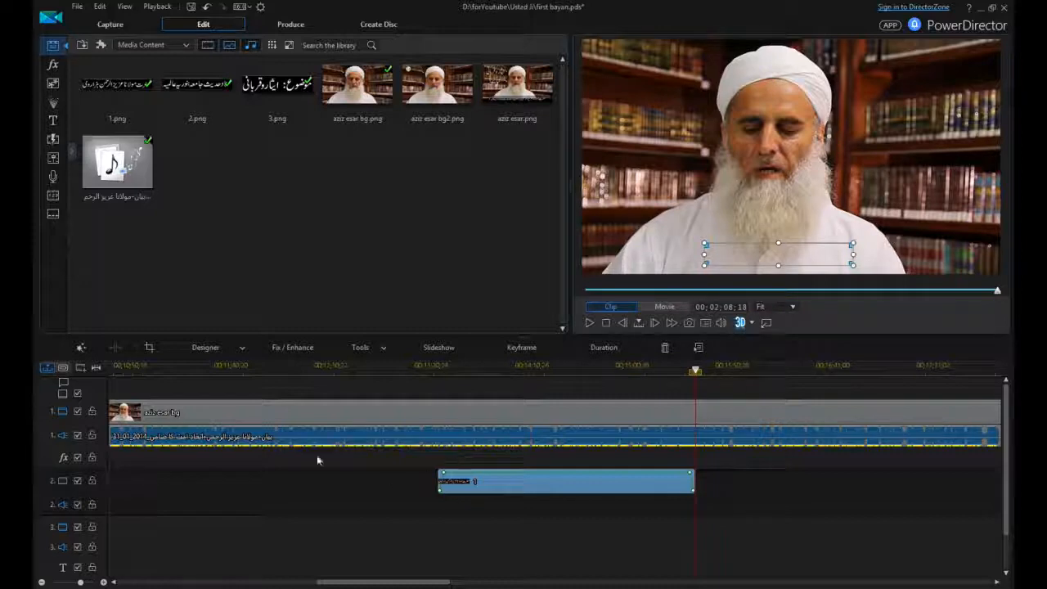
# Step: Trim the end of the background image clip on video track 1 so it lasts about 39 minutes 58 seconds
pyautogui.click(300, 28)
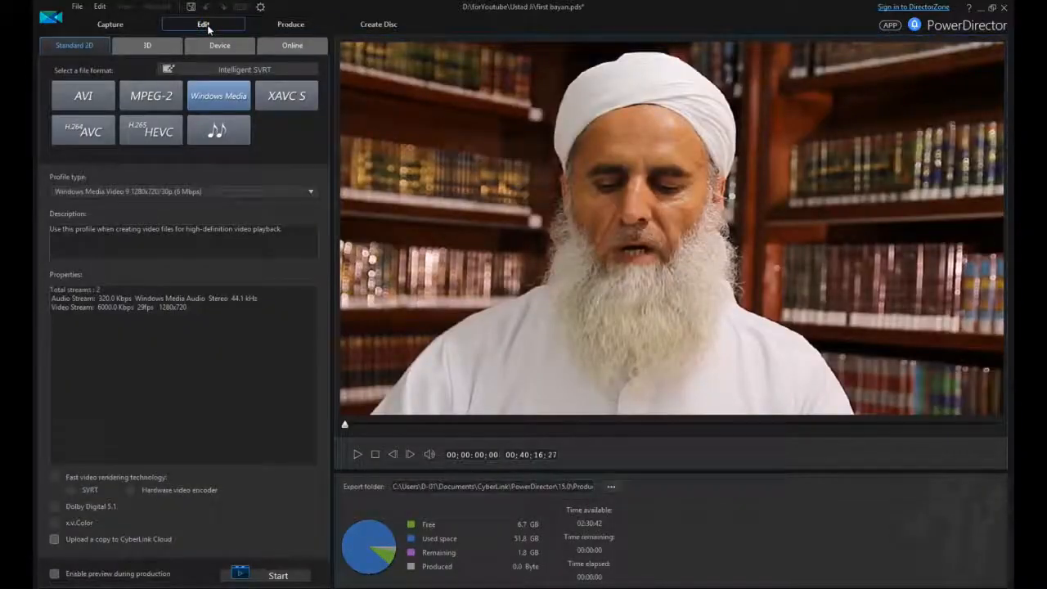
pyautogui.click(206, 24)
pyautogui.click(857, 413)
pyautogui.moveTo(862, 415); pyautogui.dragTo(829, 412)
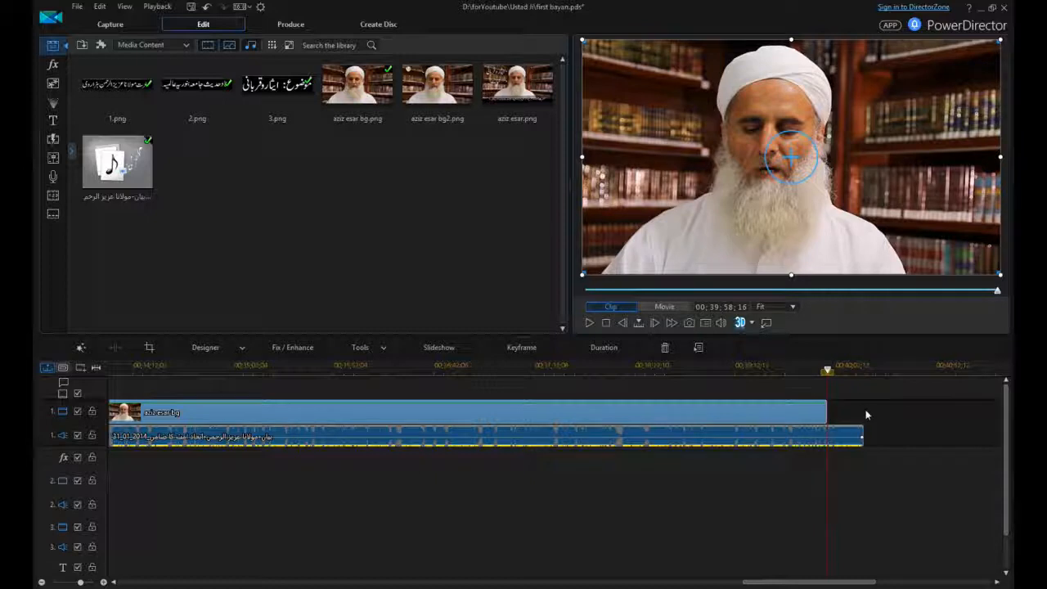
pyautogui.click(849, 413)
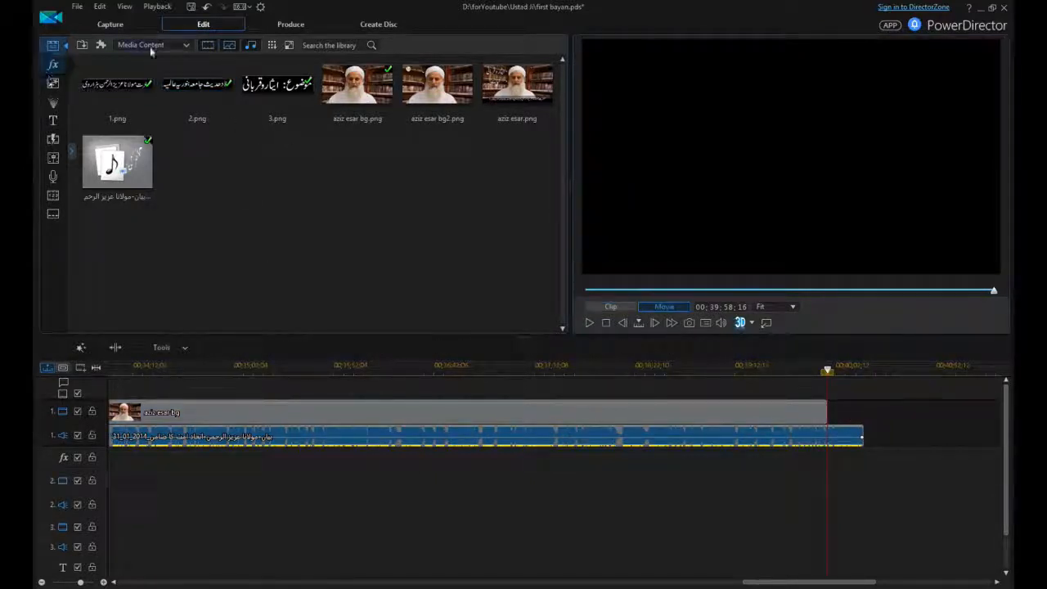
# Step: Compare the title templates and start a new title in Title Designer based on the Default template
pyautogui.click(53, 120)
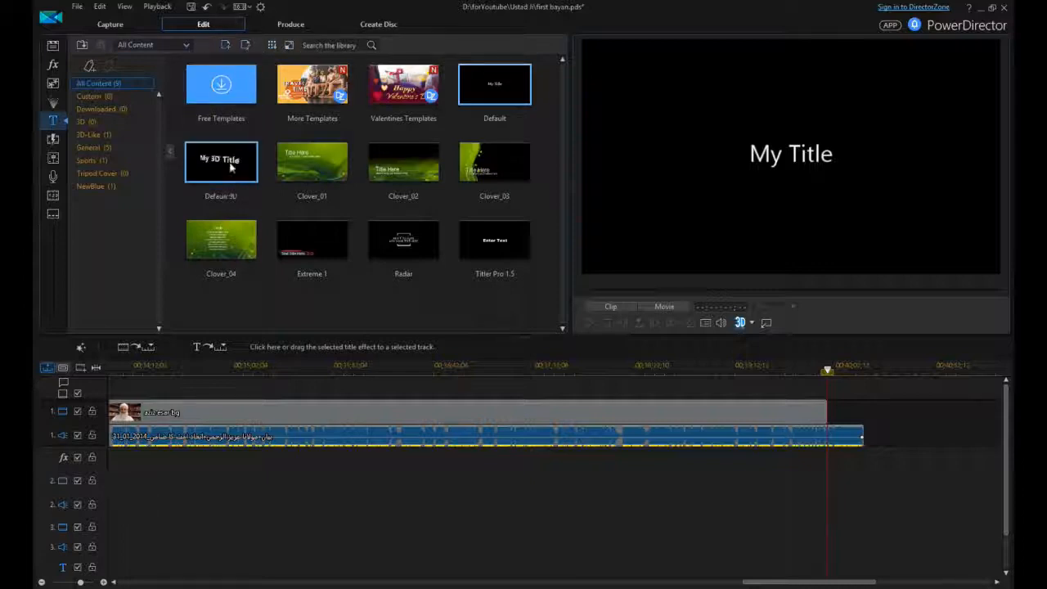
pyautogui.click(491, 249)
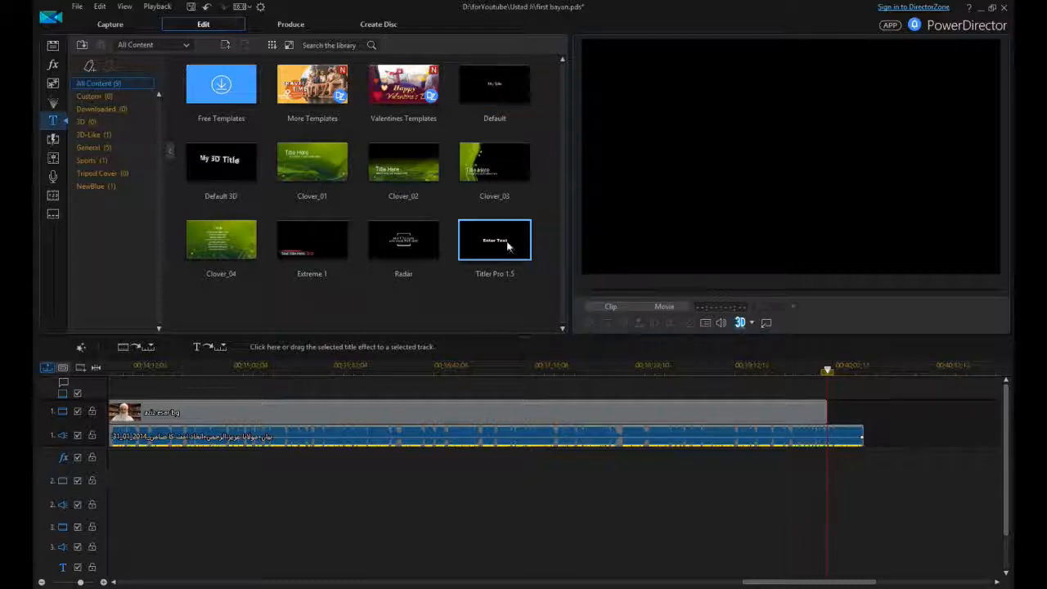
pyautogui.click(494, 82)
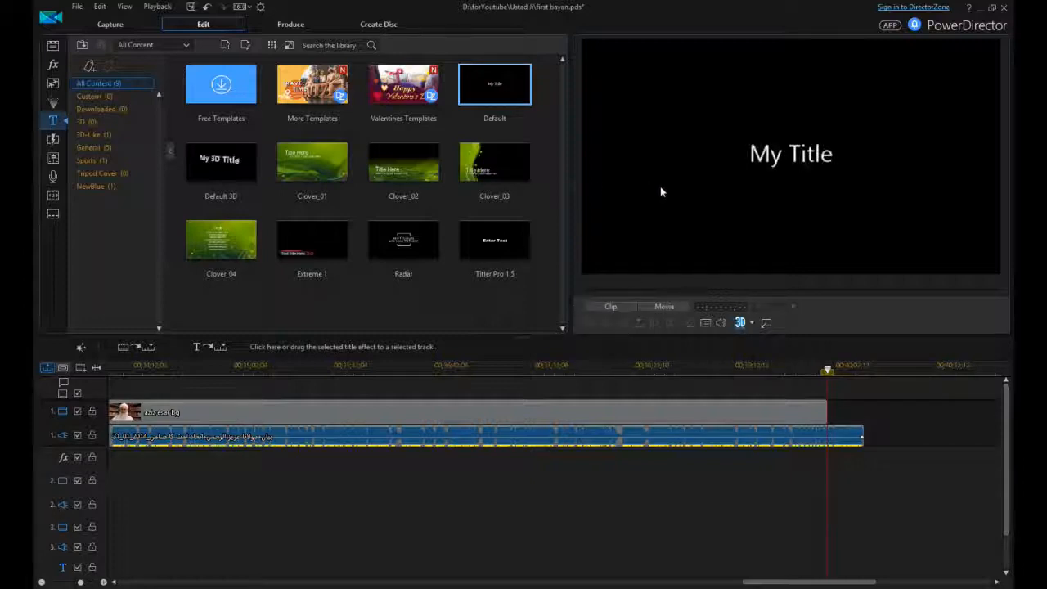
pyautogui.click(225, 47)
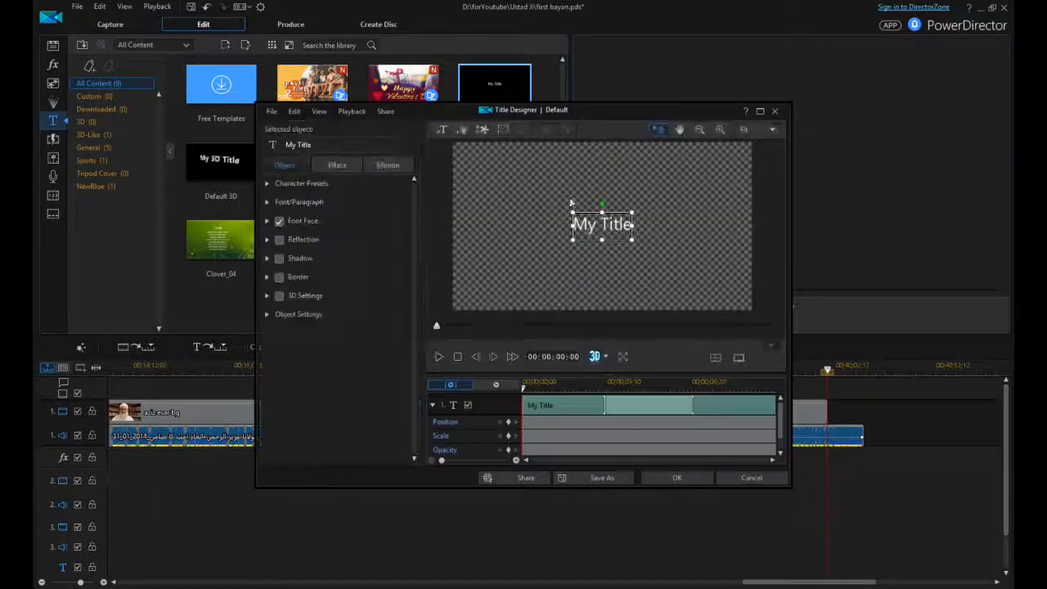
# Step: Replace the "My Title" placeholder text with "Subscribe Our"
pyautogui.moveTo(361, 150); pyautogui.dragTo(263, 148)
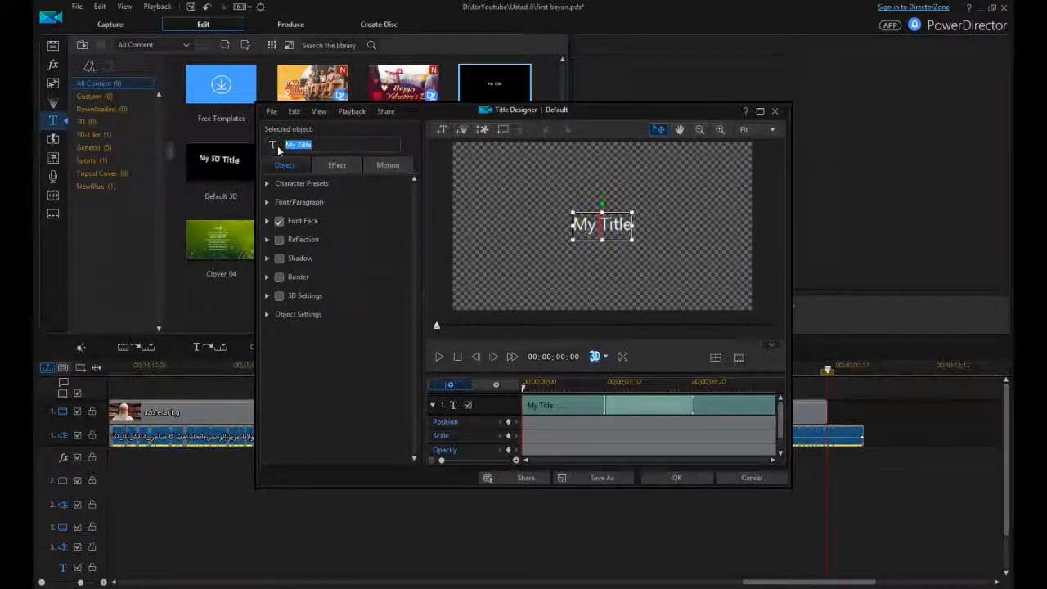
pyautogui.write('Subscribe Our')
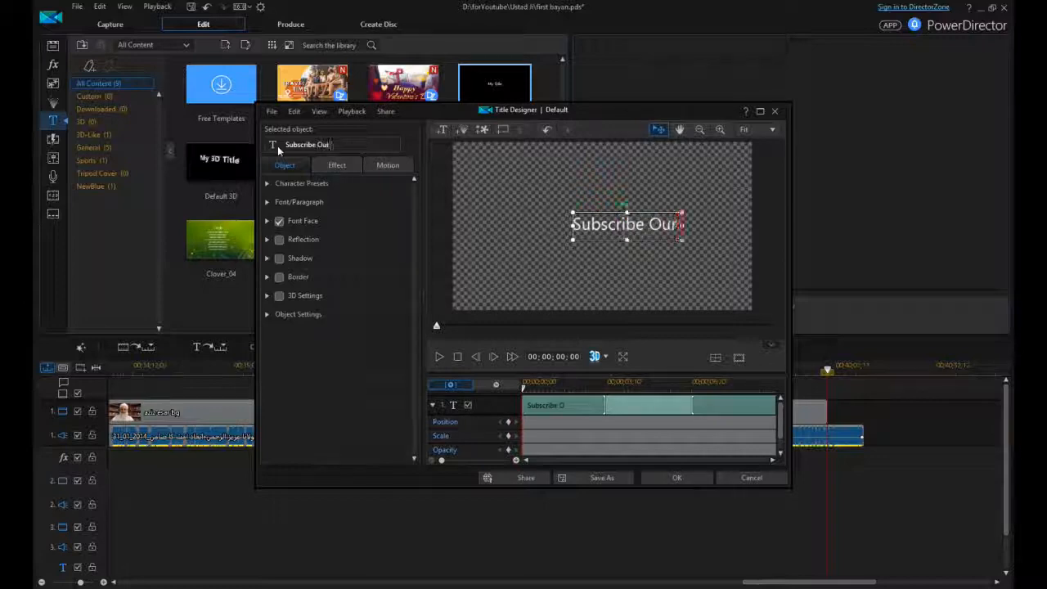